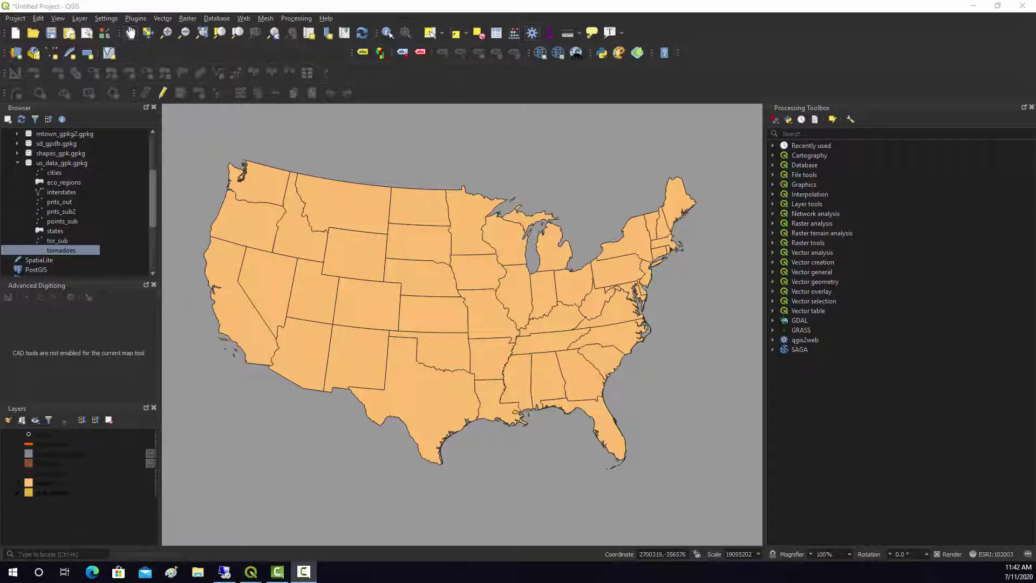
# Open the Random Points Inside Polygons tool from Vector > Research Tools
pyautogui.click(161, 18)
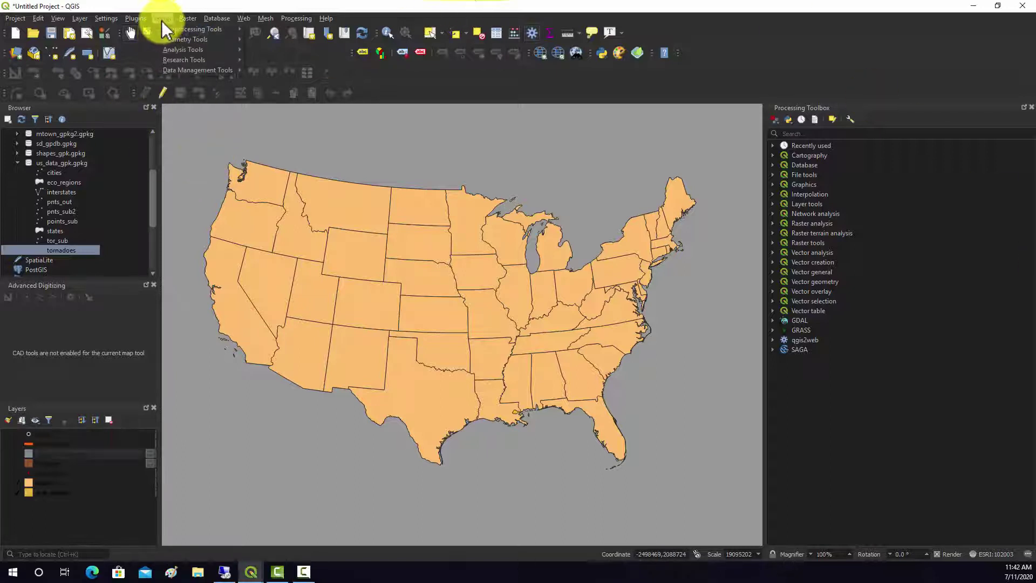
pyautogui.moveTo(171, 72)
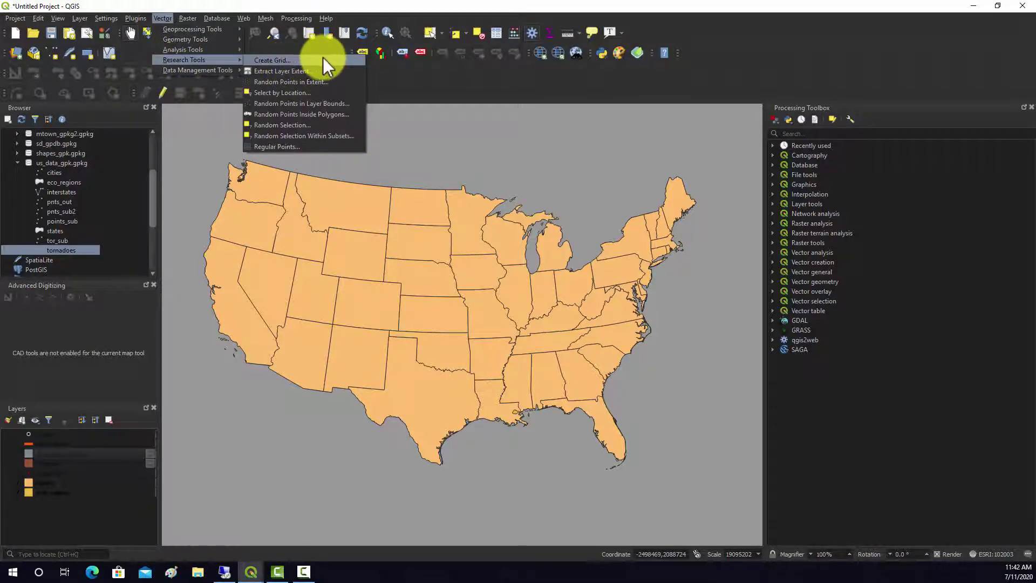
pyautogui.click(313, 124)
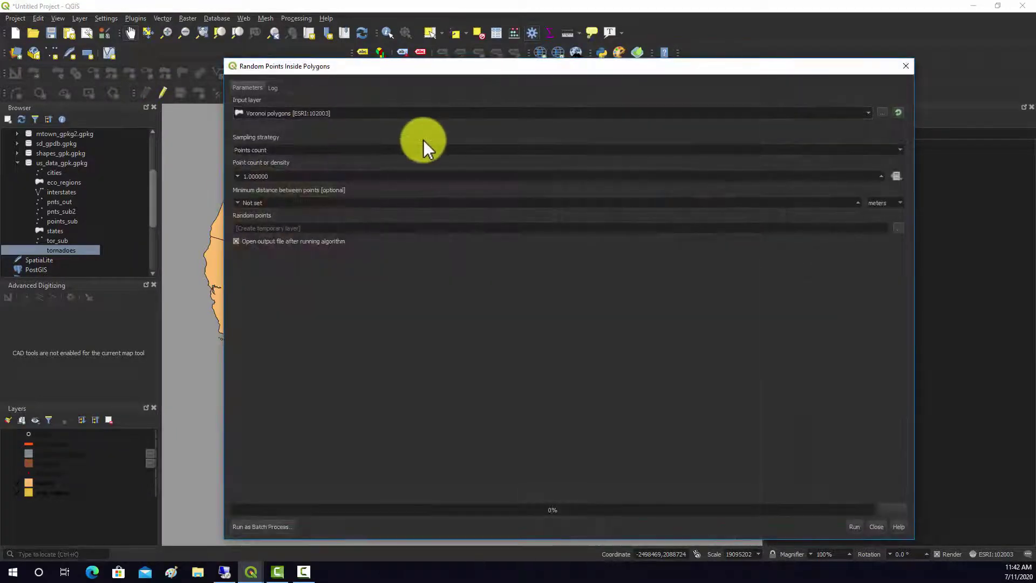
# Use states as the input layer with the Points count strategy and 100 points
pyautogui.click(359, 113)
pyautogui.click(258, 103)
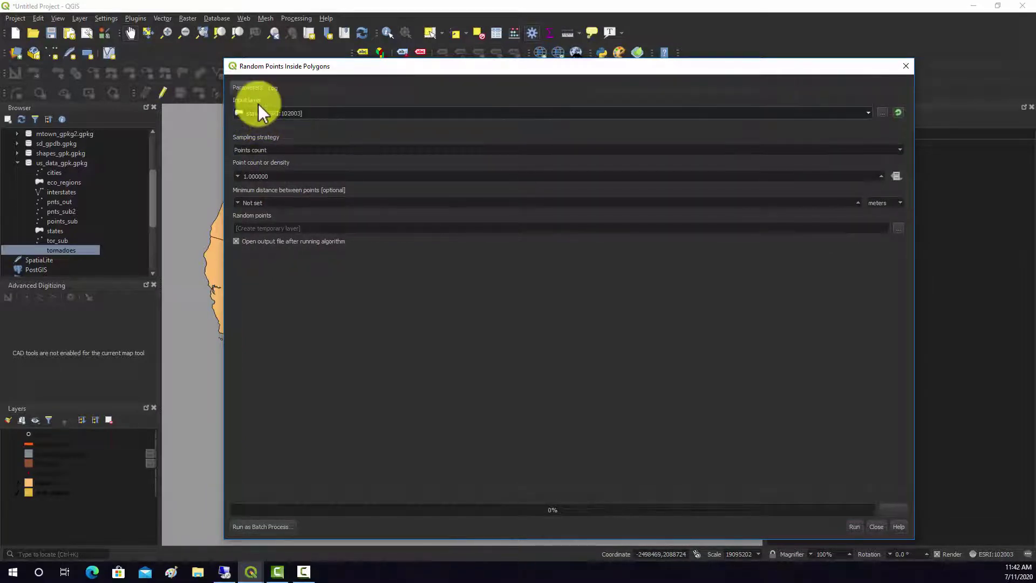
pyautogui.click(294, 146)
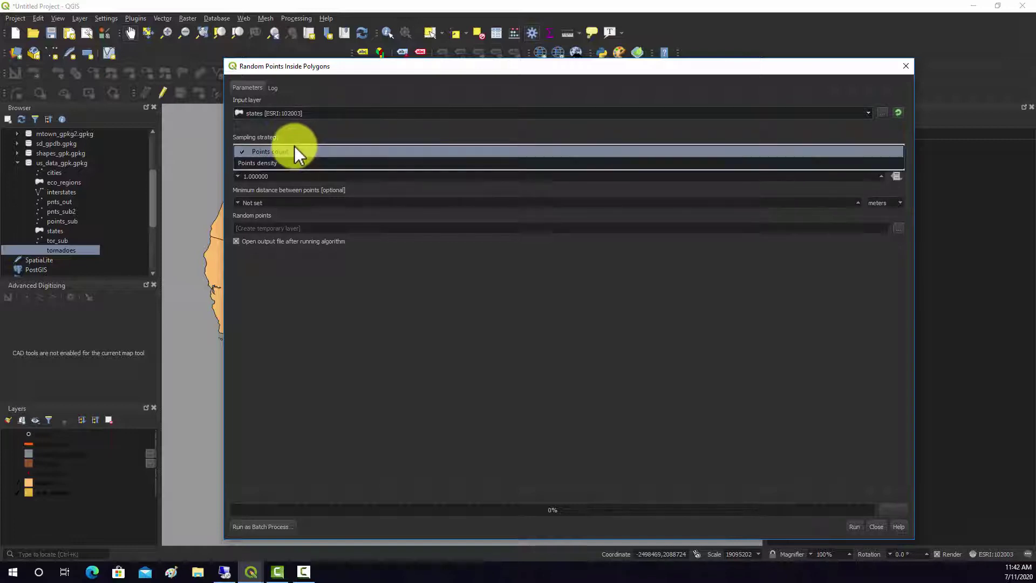
pyautogui.click(263, 153)
pyautogui.moveTo(275, 173); pyautogui.dragTo(116, 171)
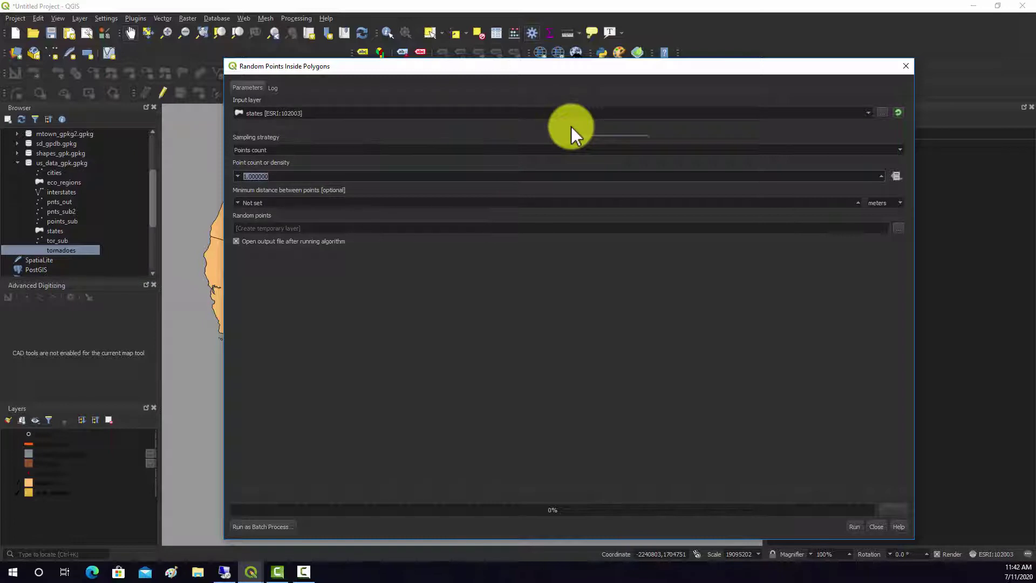
pyautogui.press('BackSpace')
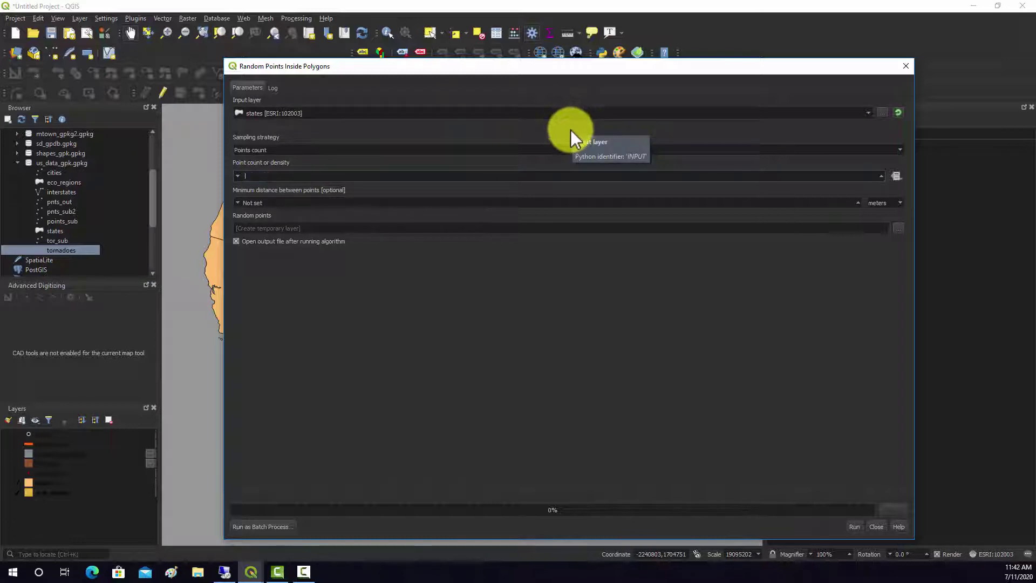
pyautogui.write('100')
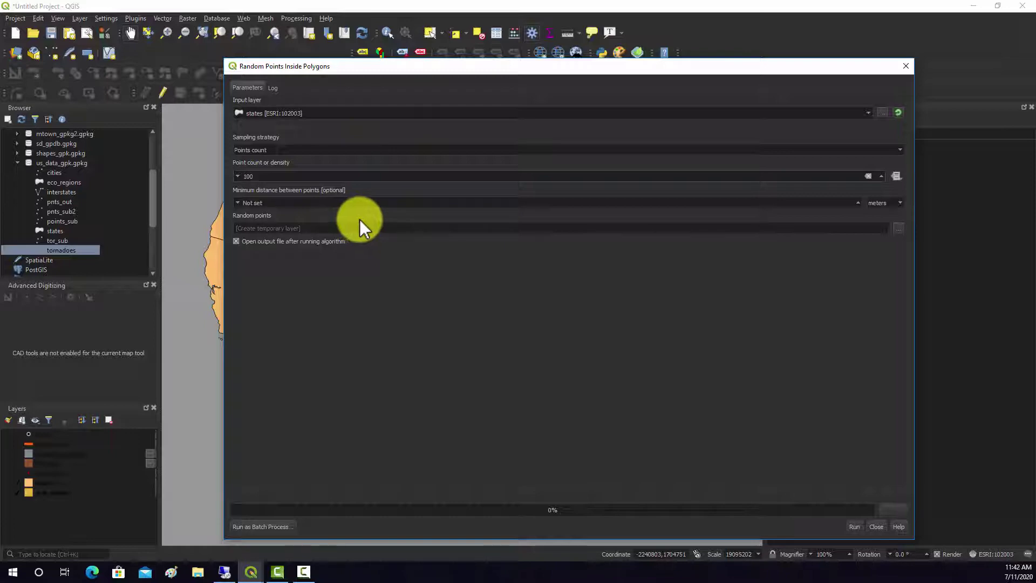
# Generate the Random points layer, close the tool, and zoom in on the points
pyautogui.click(851, 524)
pyautogui.click(874, 526)
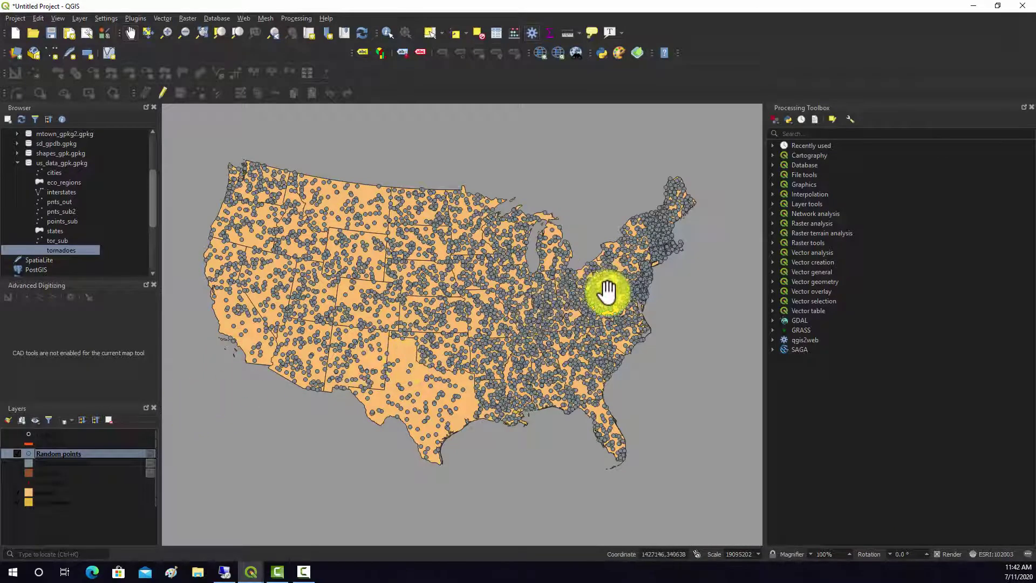
pyautogui.scroll(2, 608, 291)
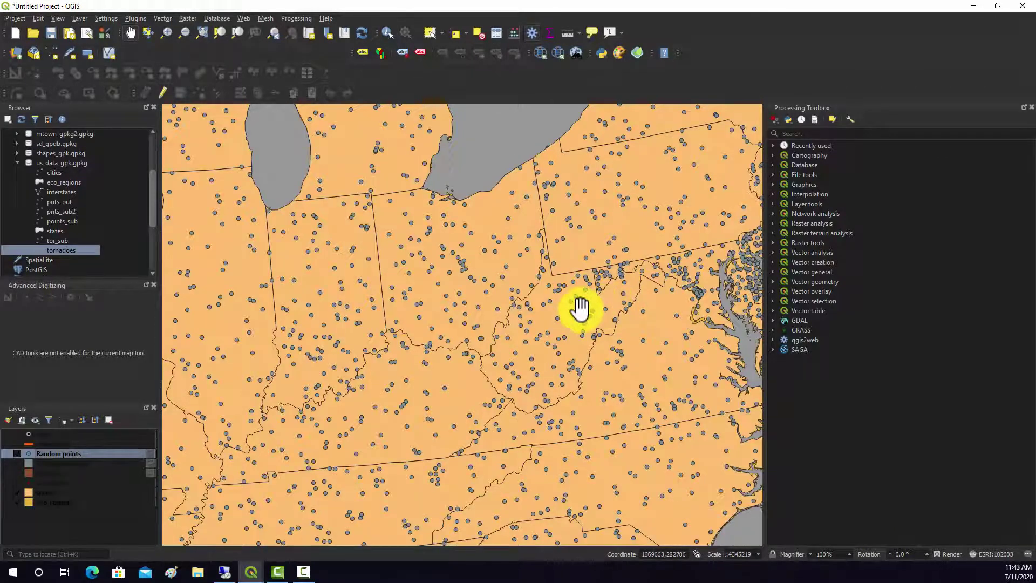
pyautogui.scroll(1, 580, 308)
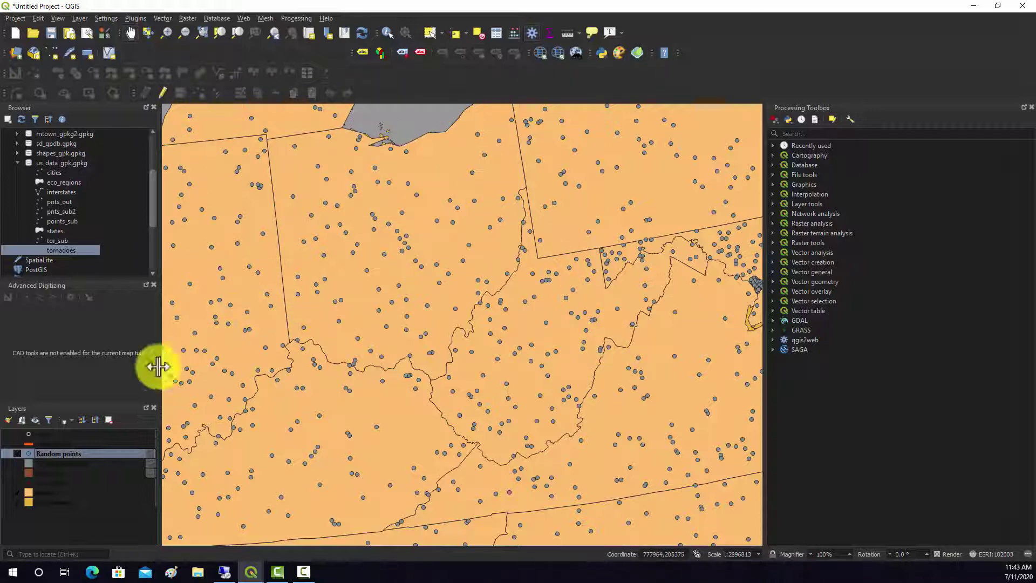
# Remove the Random points layer, zoom out, and bring up Vector > Research Tools
pyautogui.rightClick(63, 452)
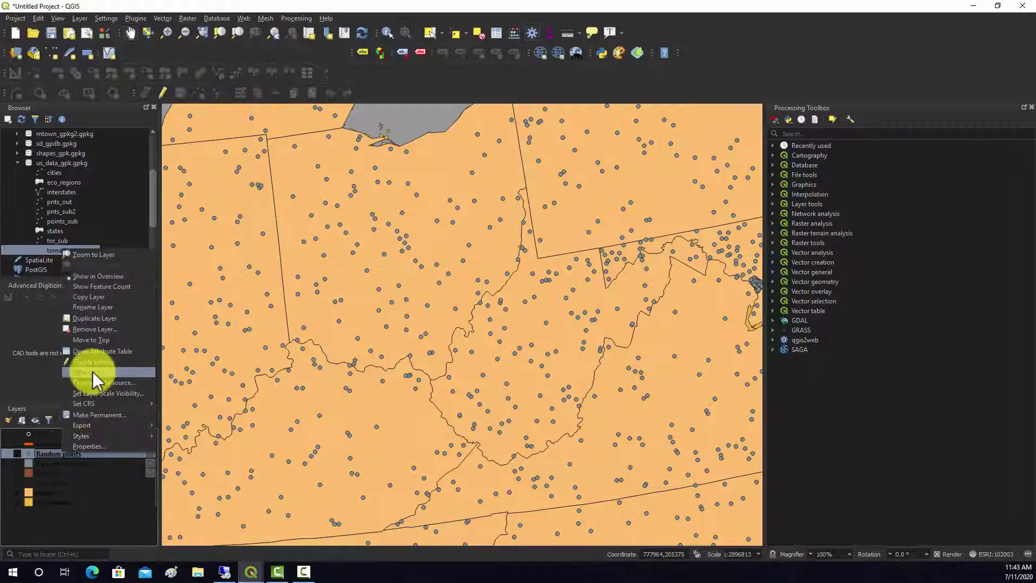
pyautogui.click(108, 329)
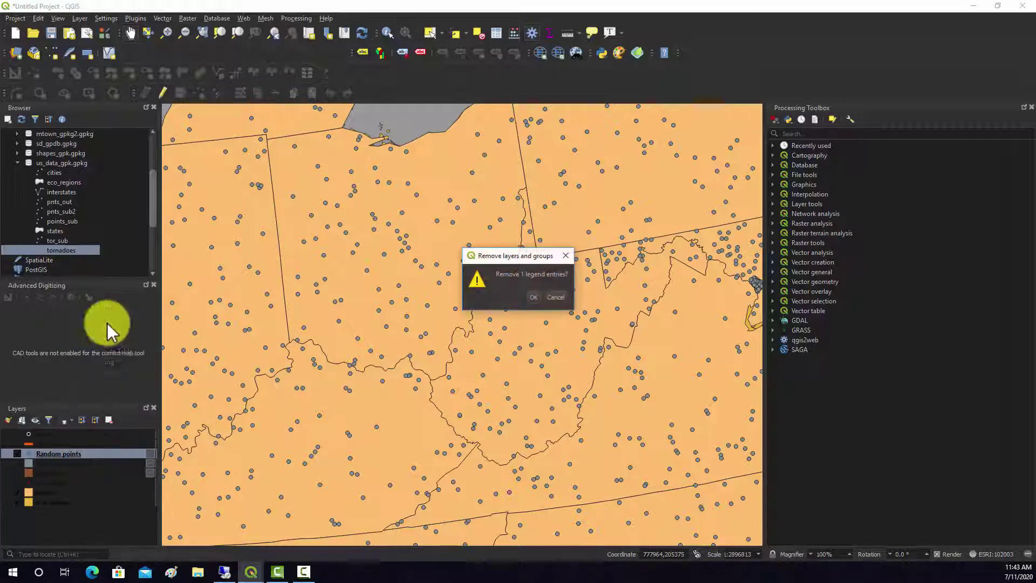
pyautogui.click(536, 296)
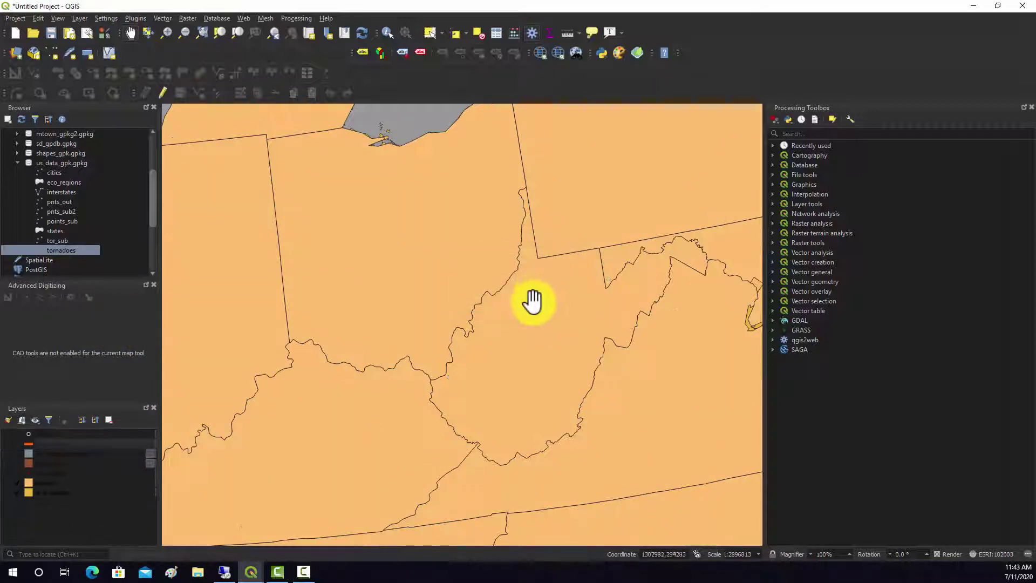
pyautogui.scroll(-1, 532, 297)
pyautogui.scroll(-1, 496, 308)
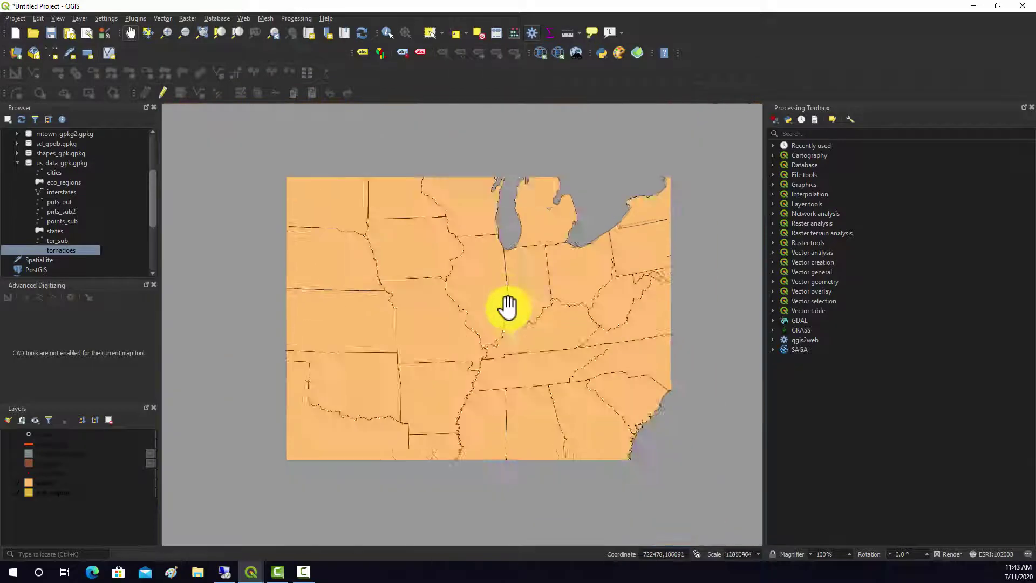
pyautogui.click(165, 18)
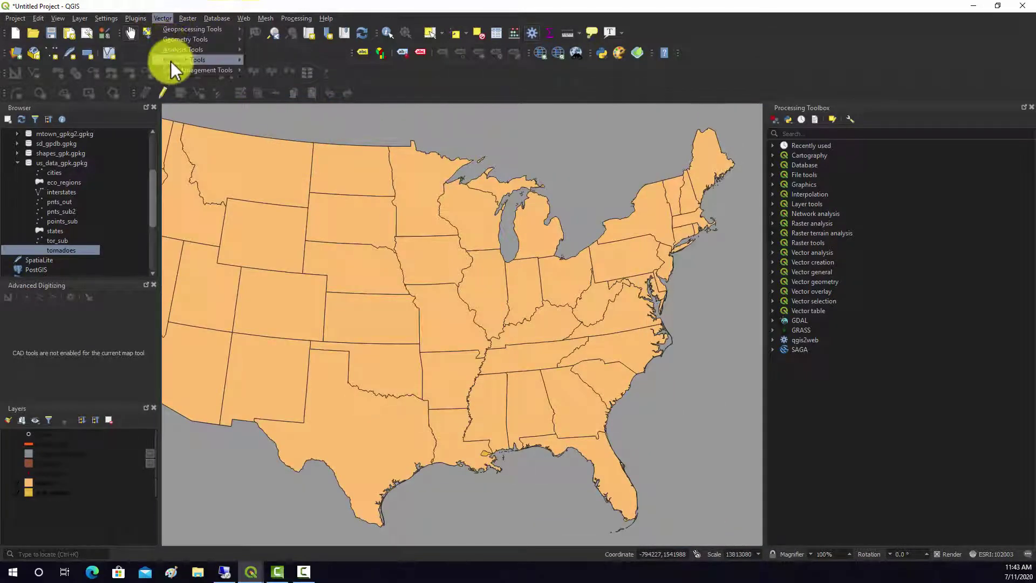
pyautogui.moveTo(171, 60)
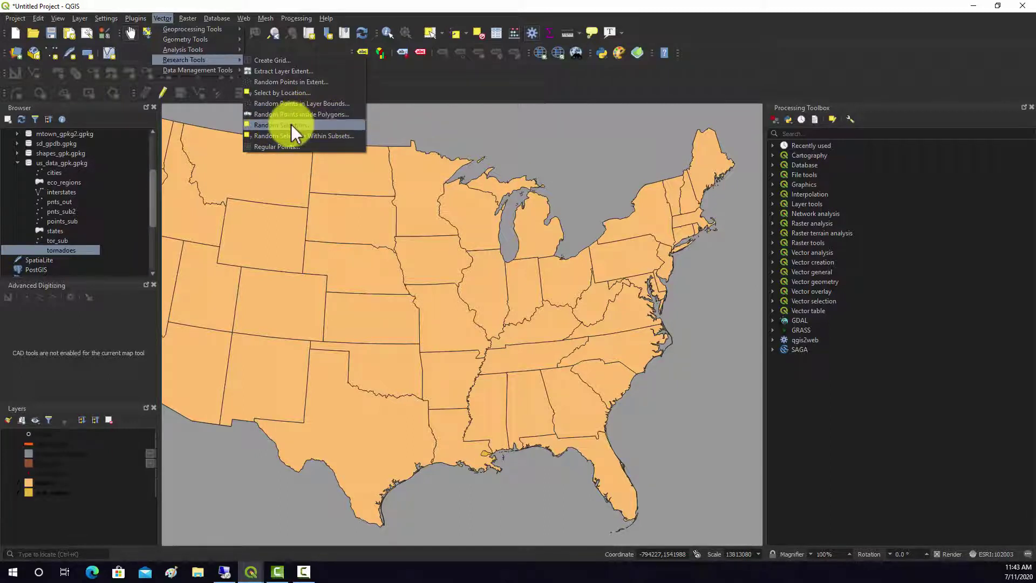
# Run Random Selection on the states layer by number of features, highlighting three states
pyautogui.click(266, 126)
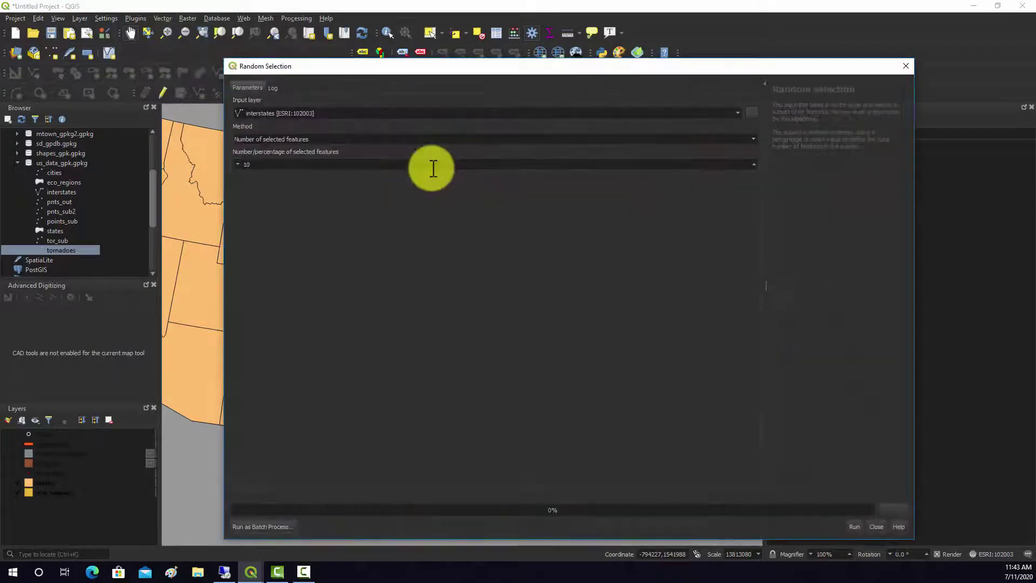
pyautogui.click(736, 114)
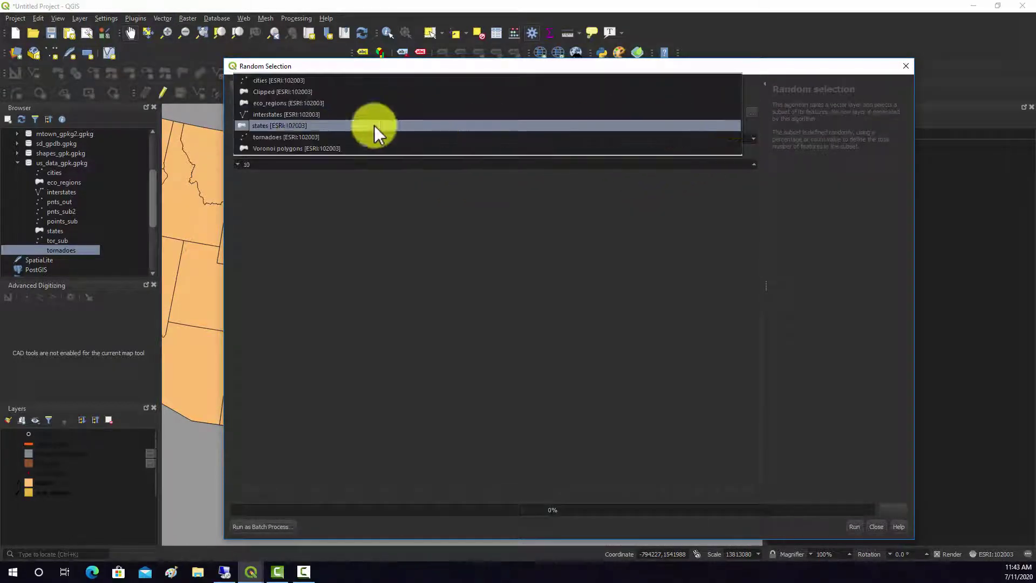
pyautogui.click(264, 127)
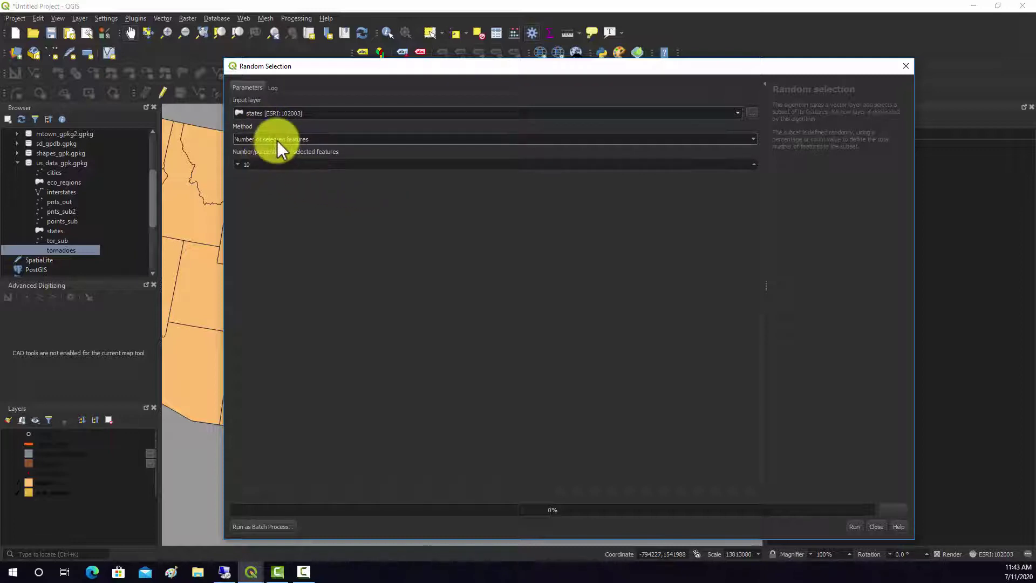
pyautogui.click(261, 166)
pyautogui.press('BackSpace')
pyautogui.press('BackSpace')
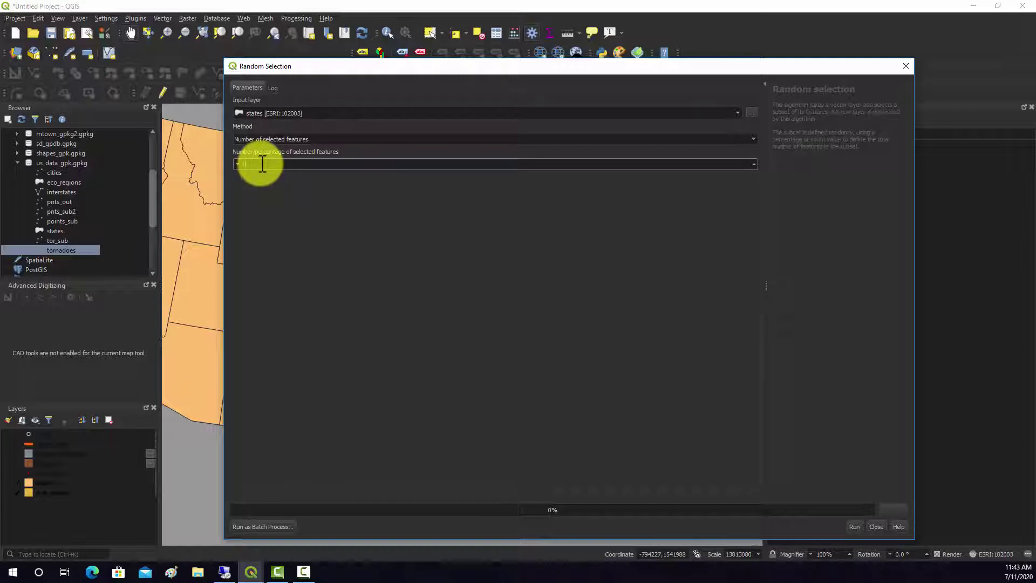
pyautogui.write('5')
pyautogui.click(273, 139)
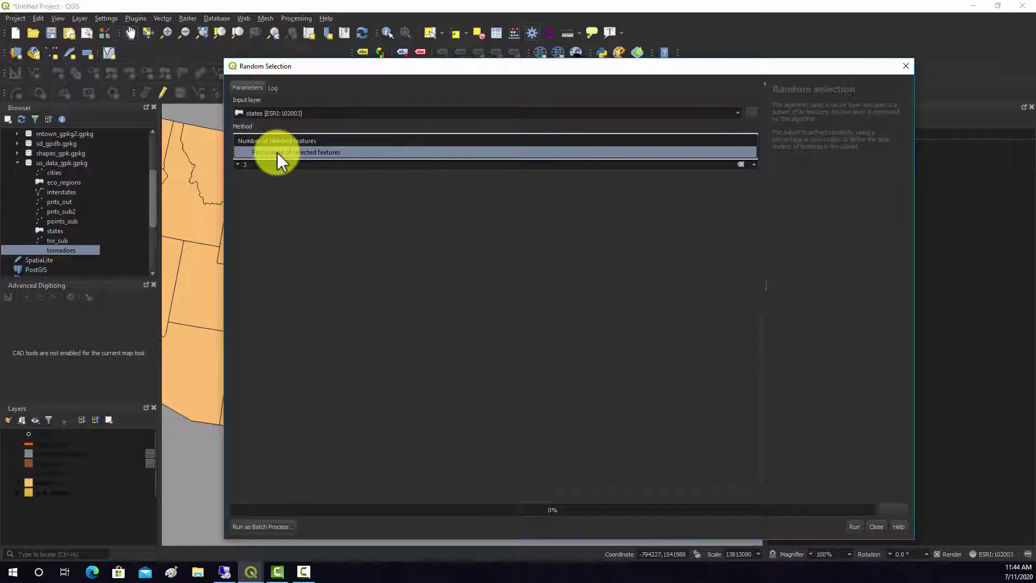
pyautogui.click(278, 141)
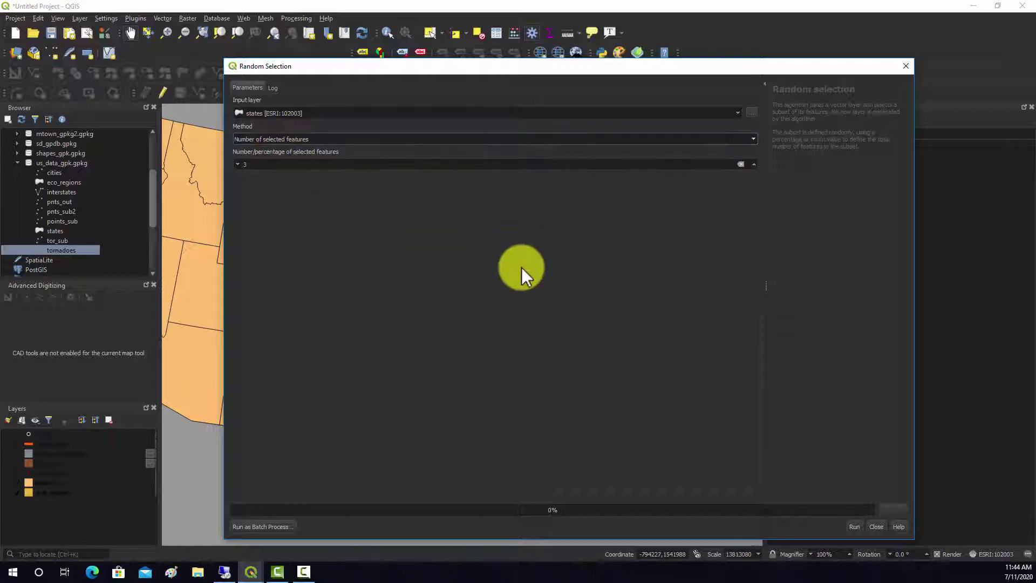
pyautogui.click(853, 525)
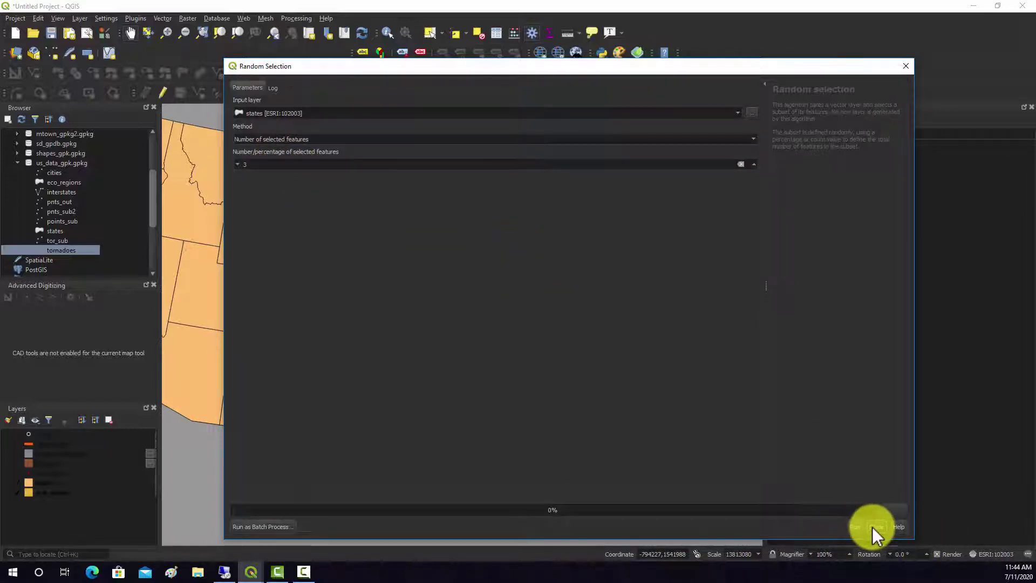
pyautogui.click(872, 526)
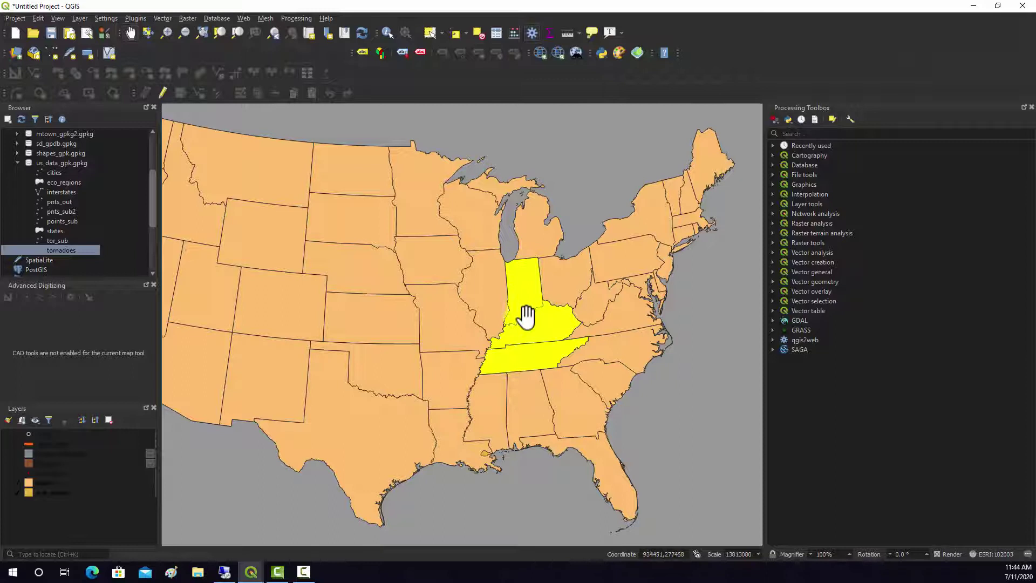
# Pan the map and clear the selection of the three highlighted states
pyautogui.moveTo(481, 383); pyautogui.dragTo(507, 378)
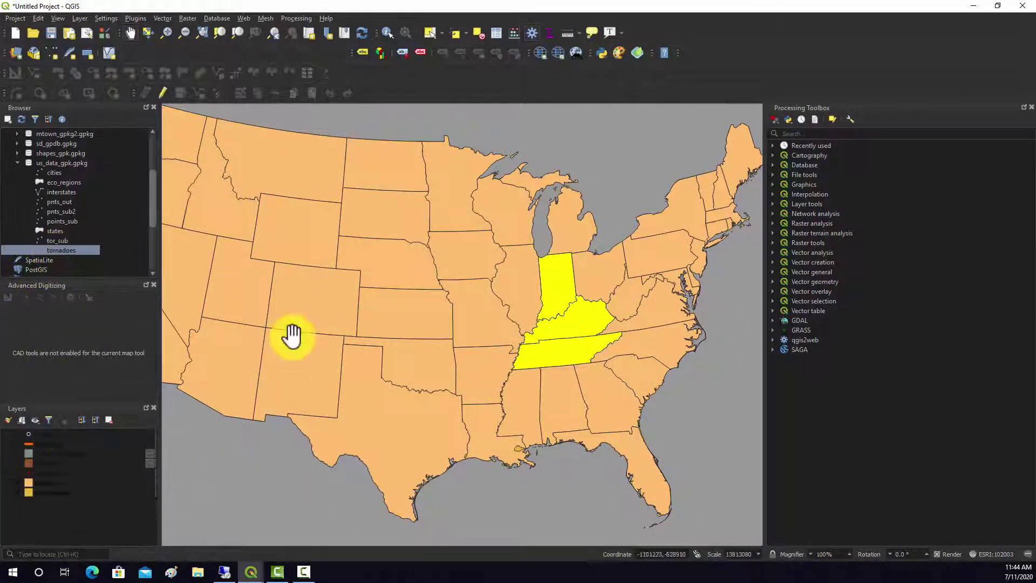
pyautogui.click(157, 18)
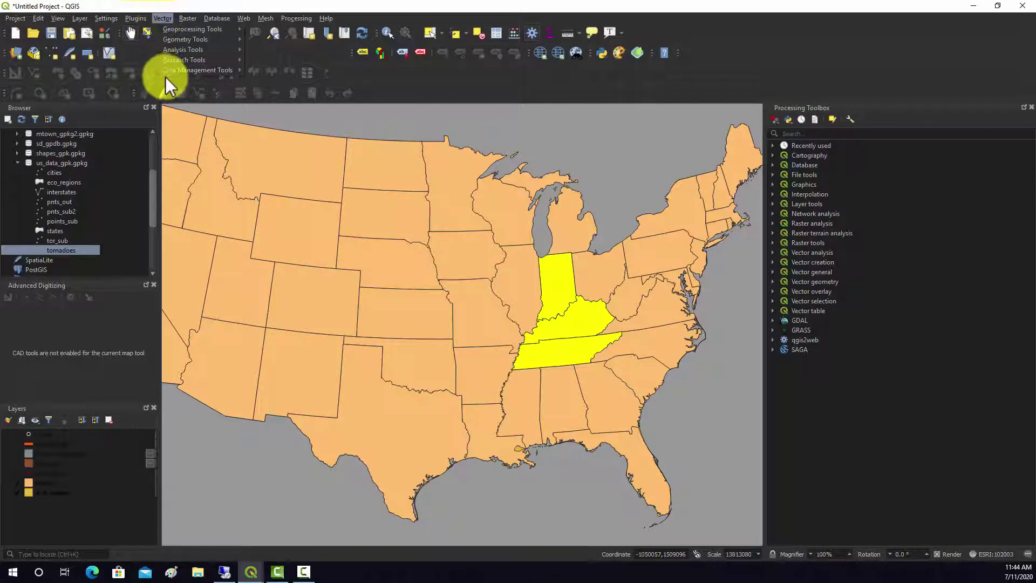
pyautogui.click(426, 10)
pyautogui.click(478, 34)
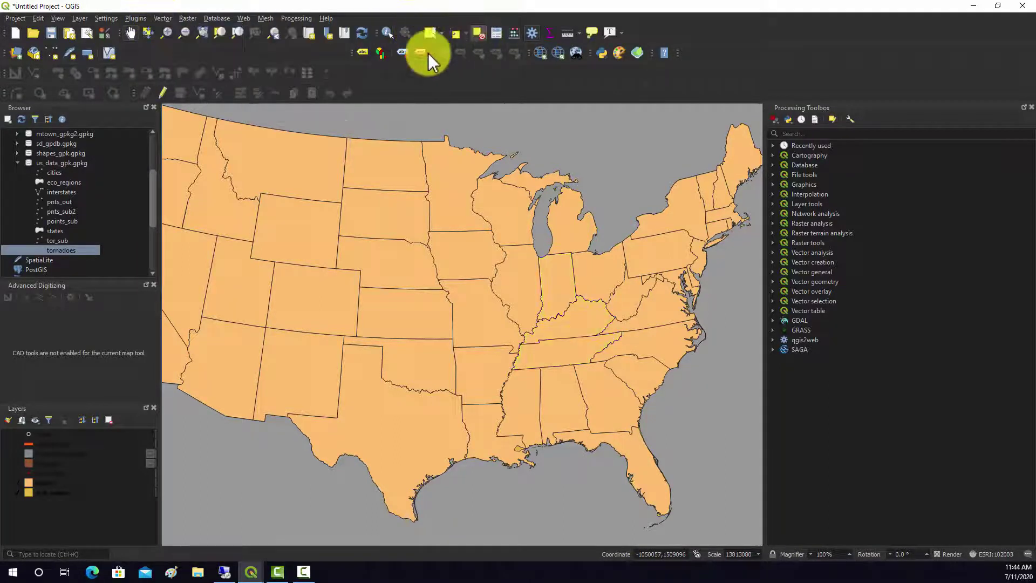
pyautogui.click(163, 18)
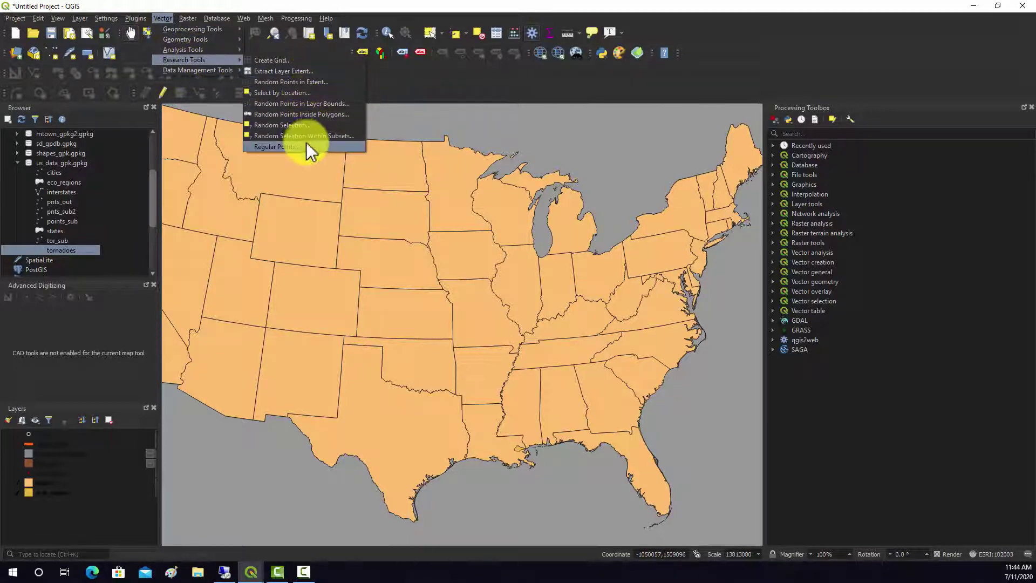
# Open Random Selection and enter a count of 3, then close it without running
pyautogui.click(303, 127)
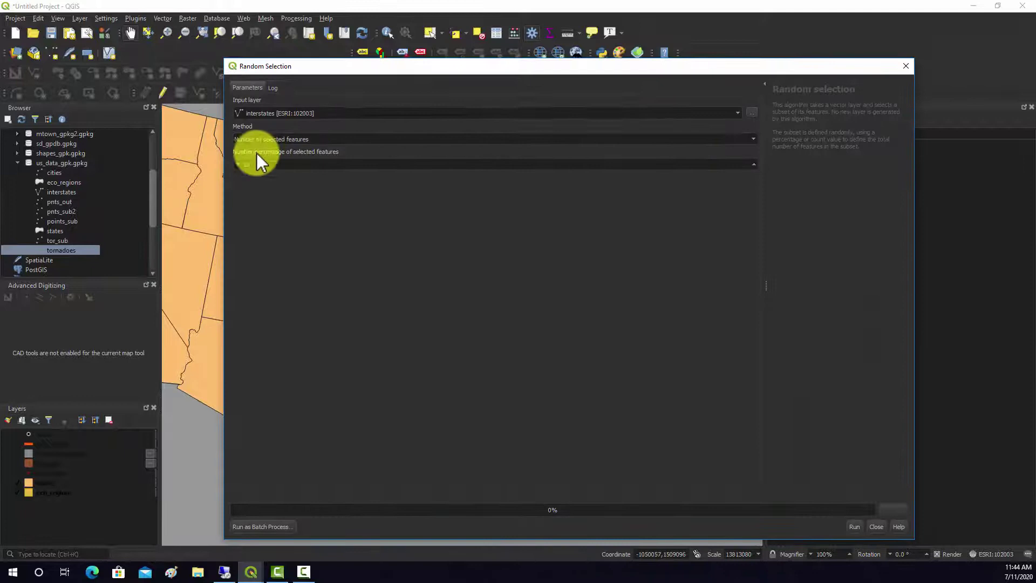
pyautogui.doubleClick(272, 168)
pyautogui.write('3')
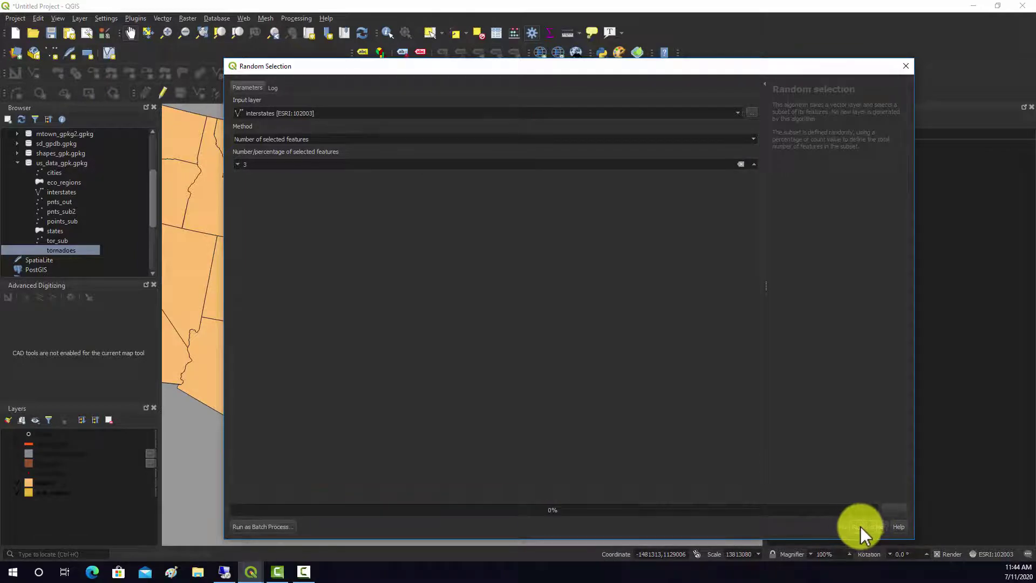
pyautogui.click(874, 526)
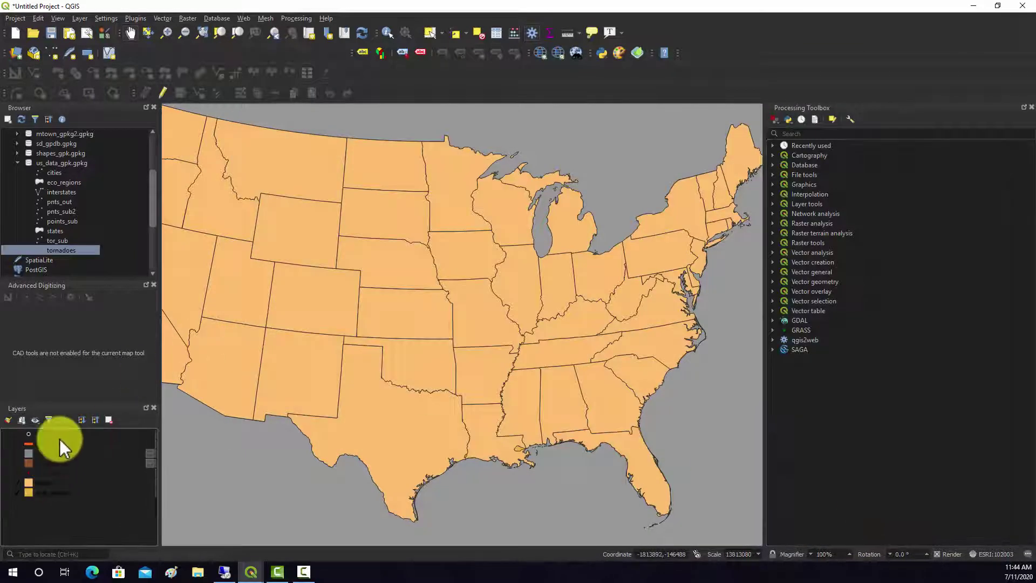
# Randomly select 3 states from the states layer, then deselect Montana, Utah and Illinois
pyautogui.click(162, 19)
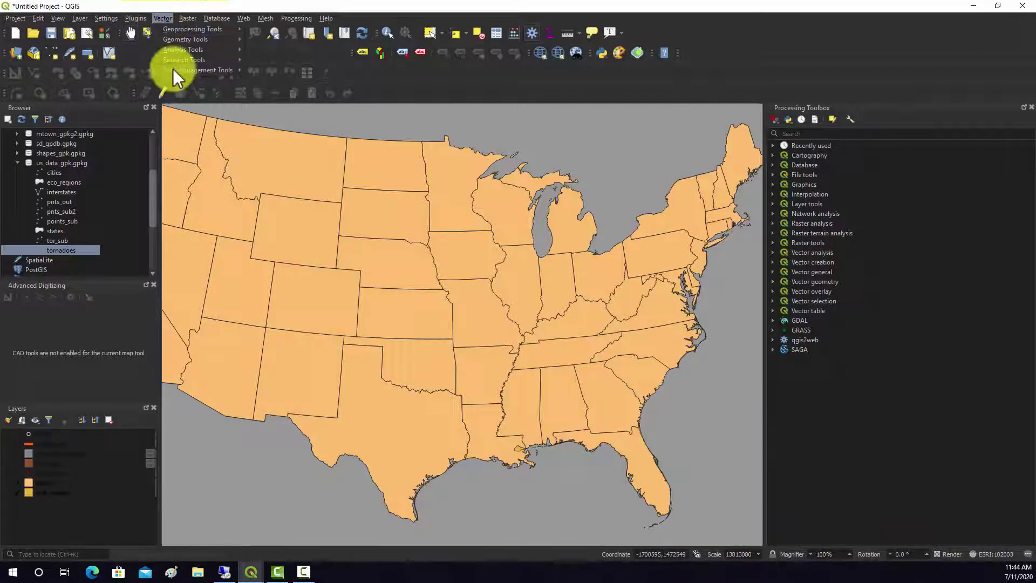
pyautogui.moveTo(178, 61)
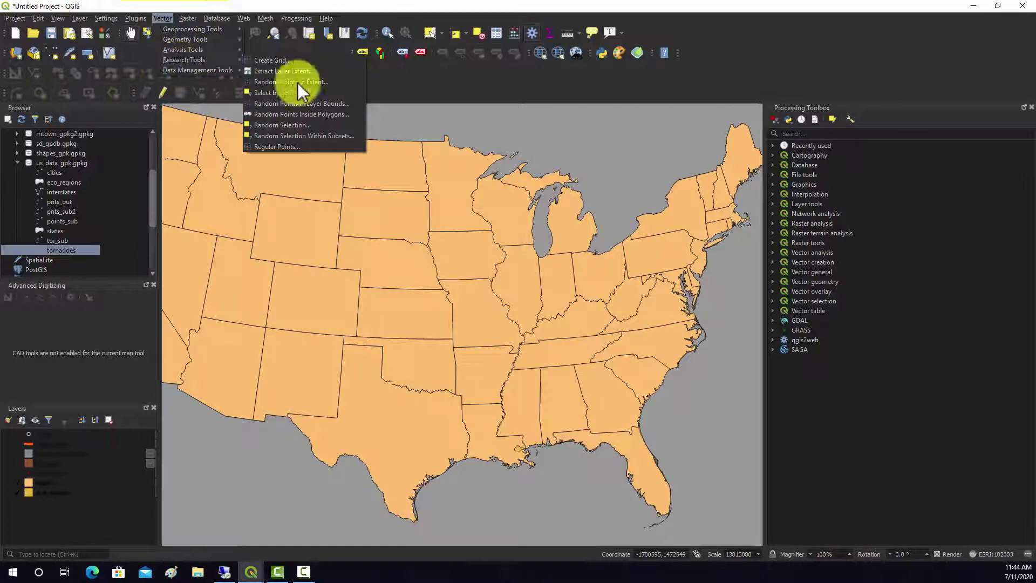
pyautogui.click(294, 126)
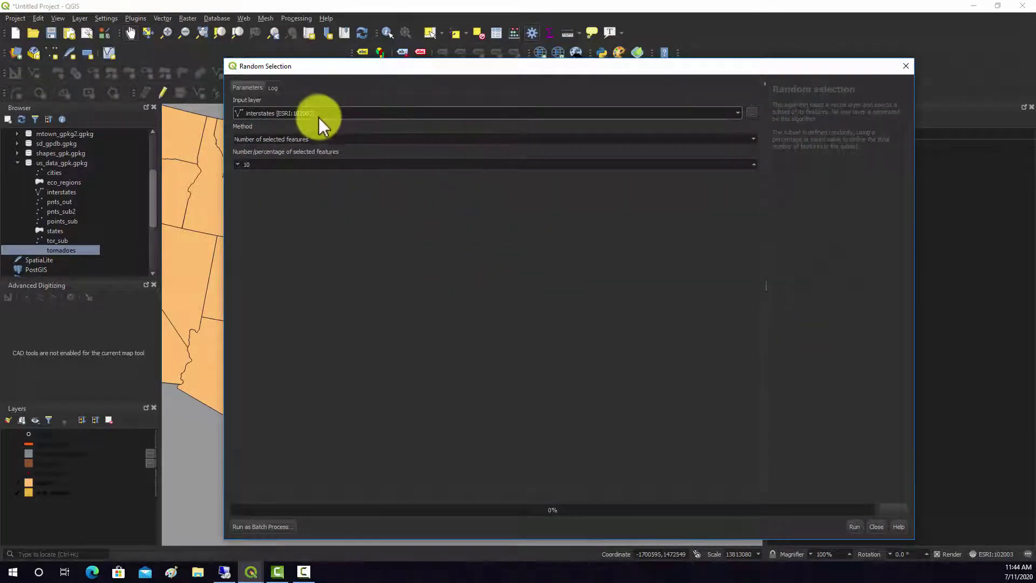
pyautogui.click(318, 115)
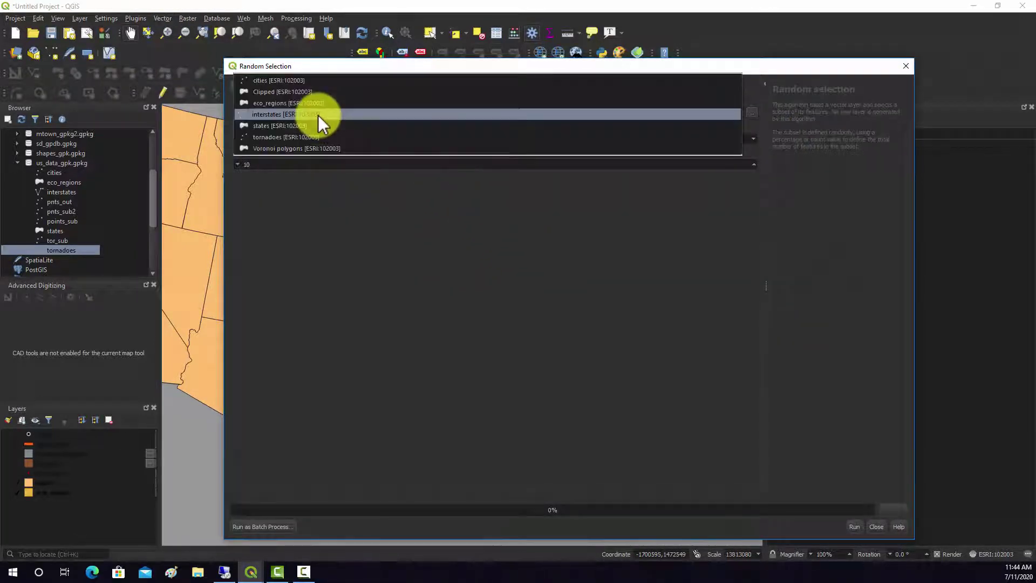
pyautogui.click(257, 127)
pyautogui.doubleClick(237, 164)
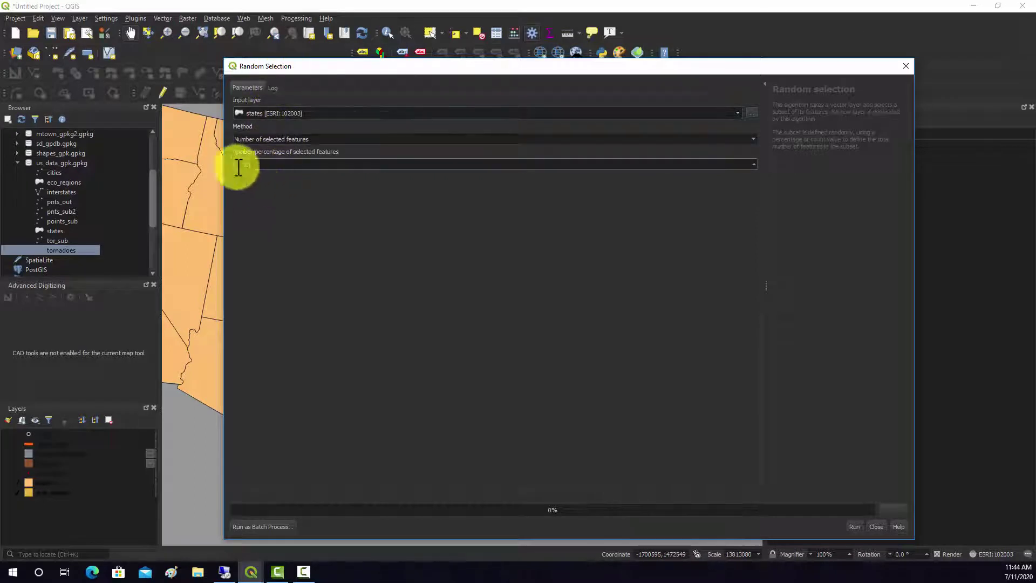
pyautogui.press('BackSpace')
pyautogui.write('3')
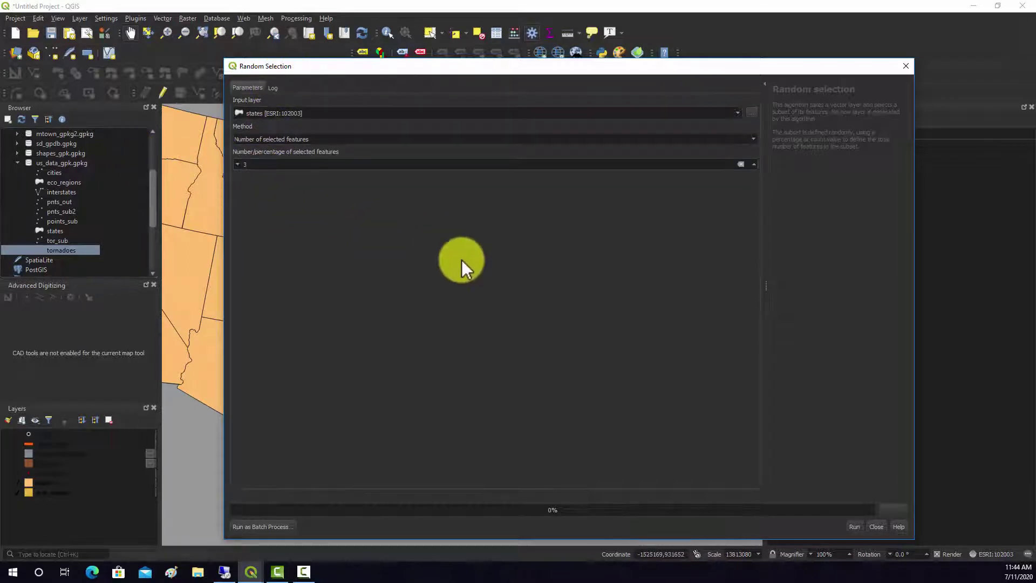
pyautogui.click(849, 526)
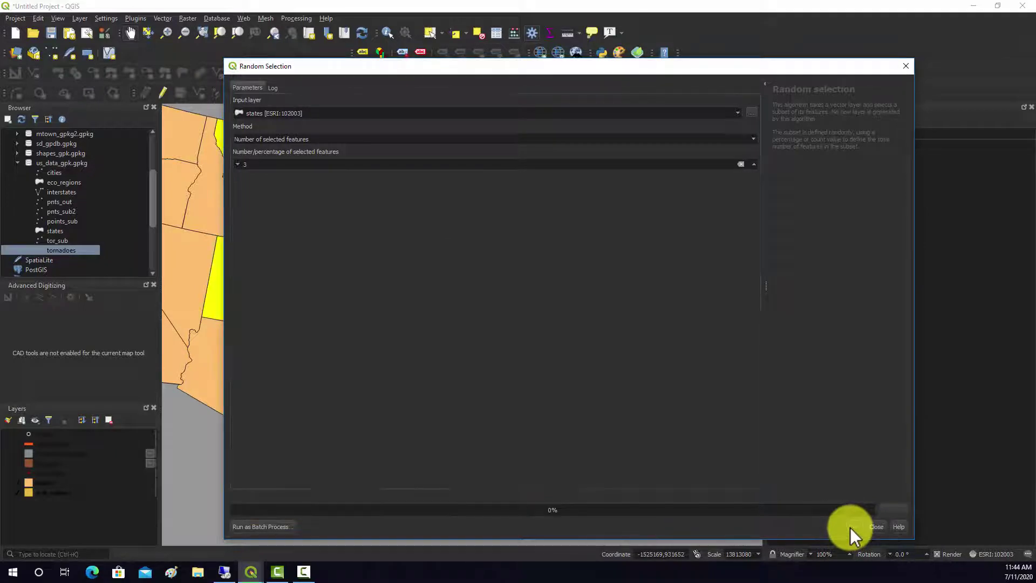
pyautogui.click(875, 527)
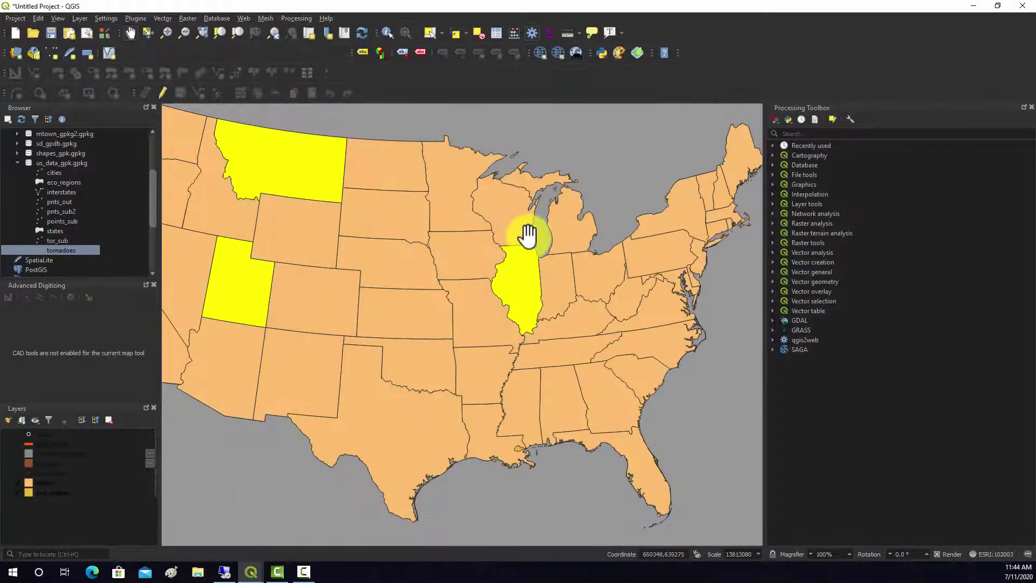
pyautogui.click(479, 34)
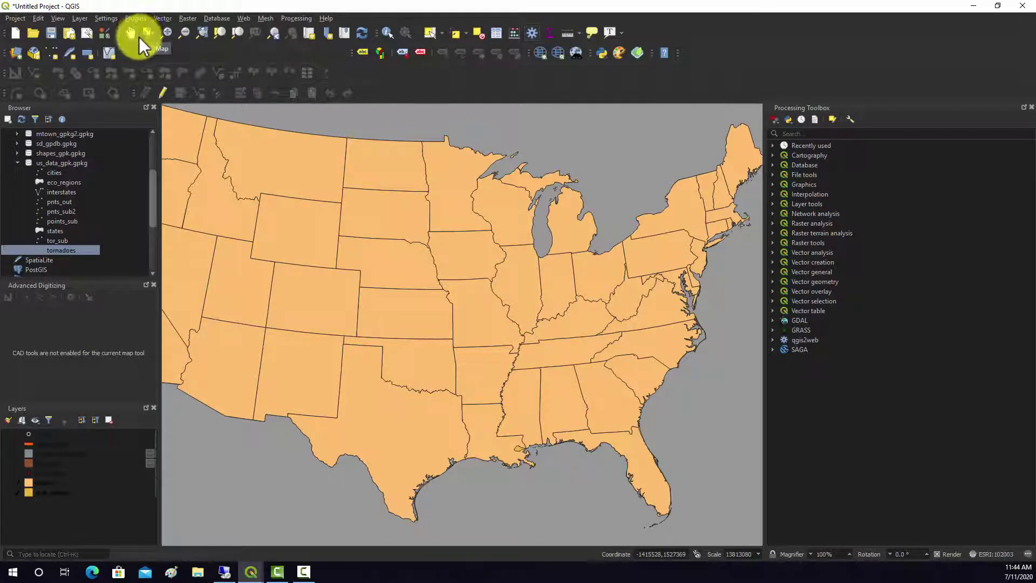
# Bring up Vector > Research Tools to reach Create Grid
pyautogui.click(159, 19)
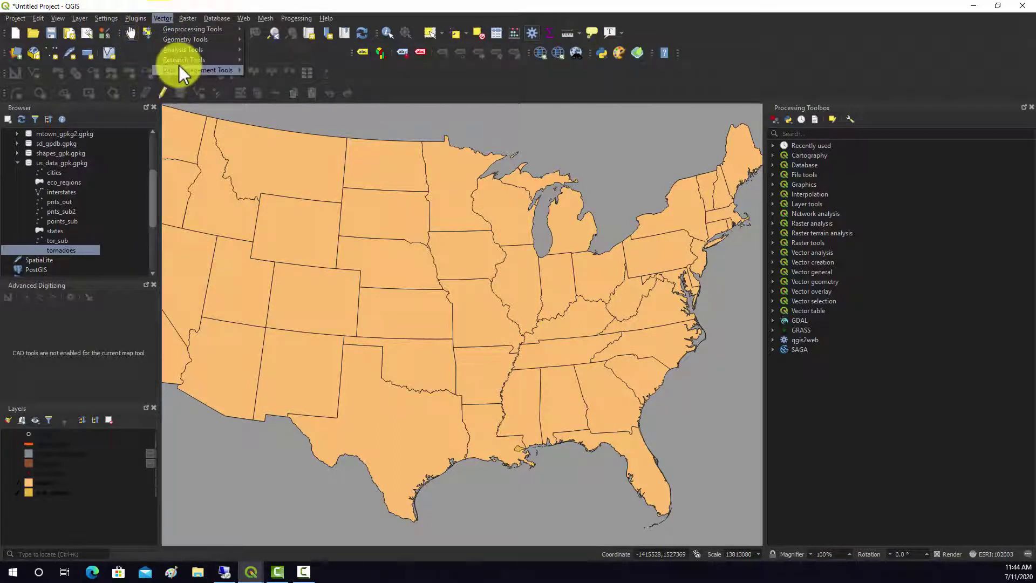
pyautogui.moveTo(179, 63)
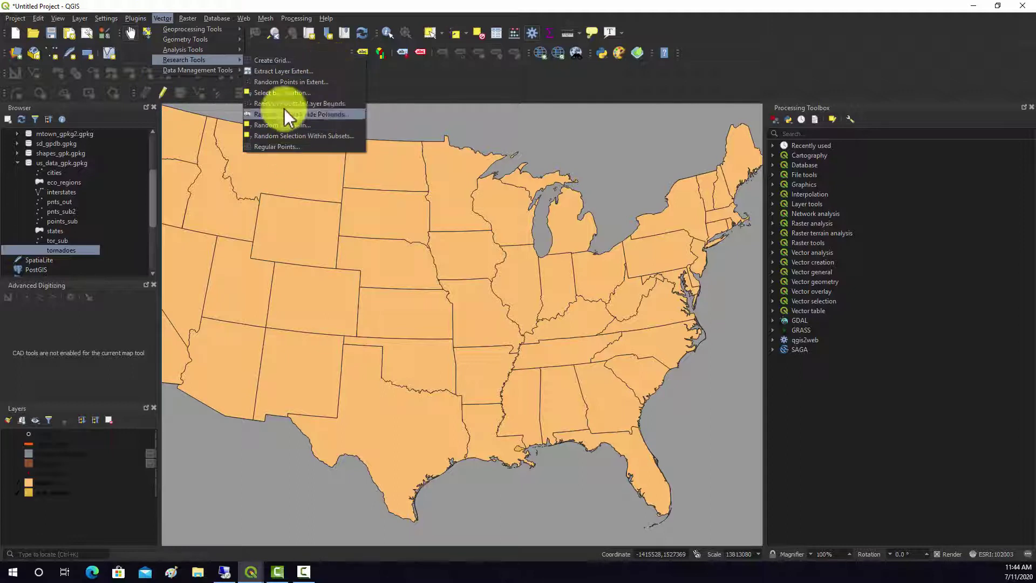
# Open Create Grid and choose Hexagon (Polygon) as the grid type
pyautogui.click(271, 61)
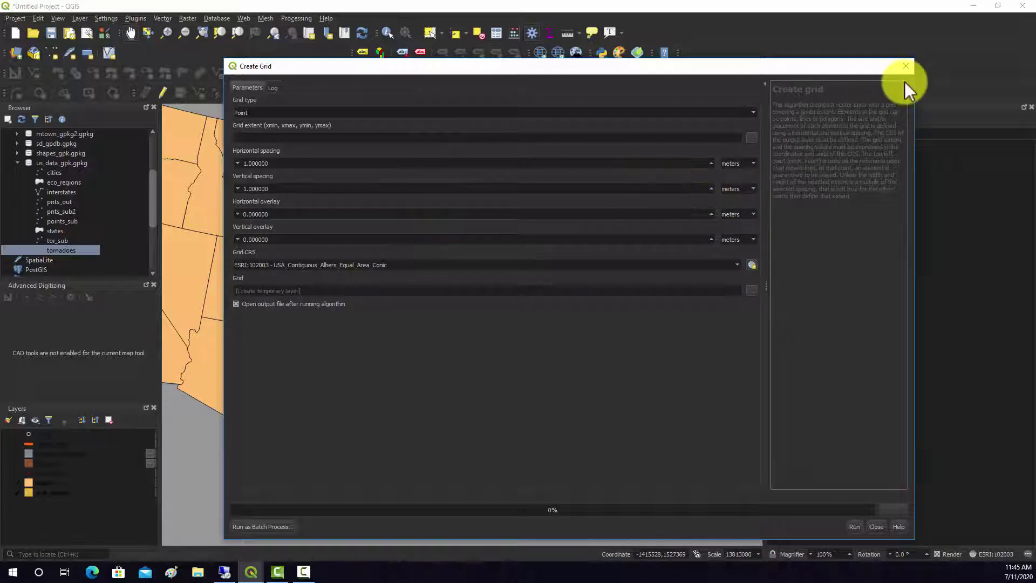
pyautogui.click(751, 113)
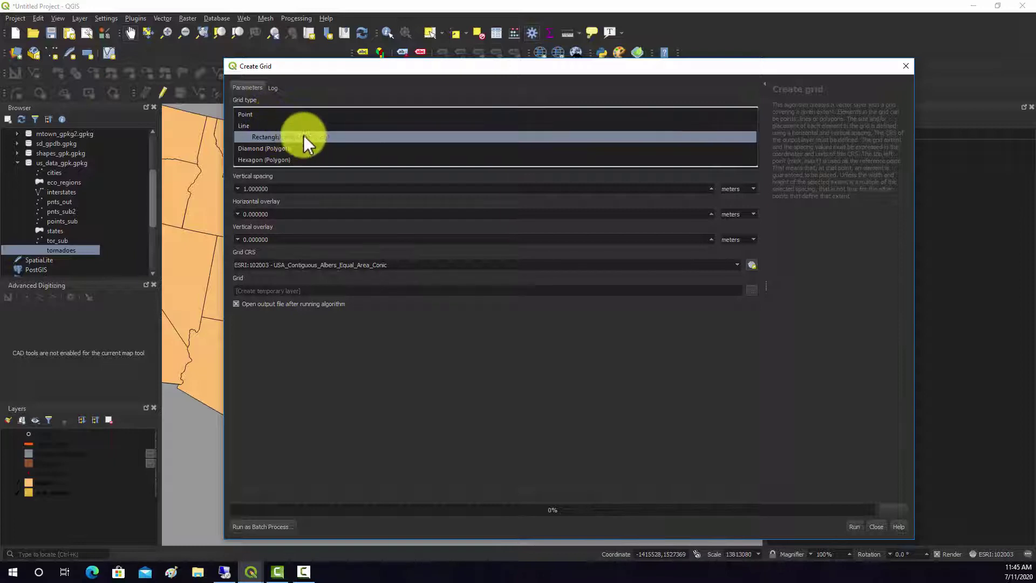
pyautogui.click(282, 160)
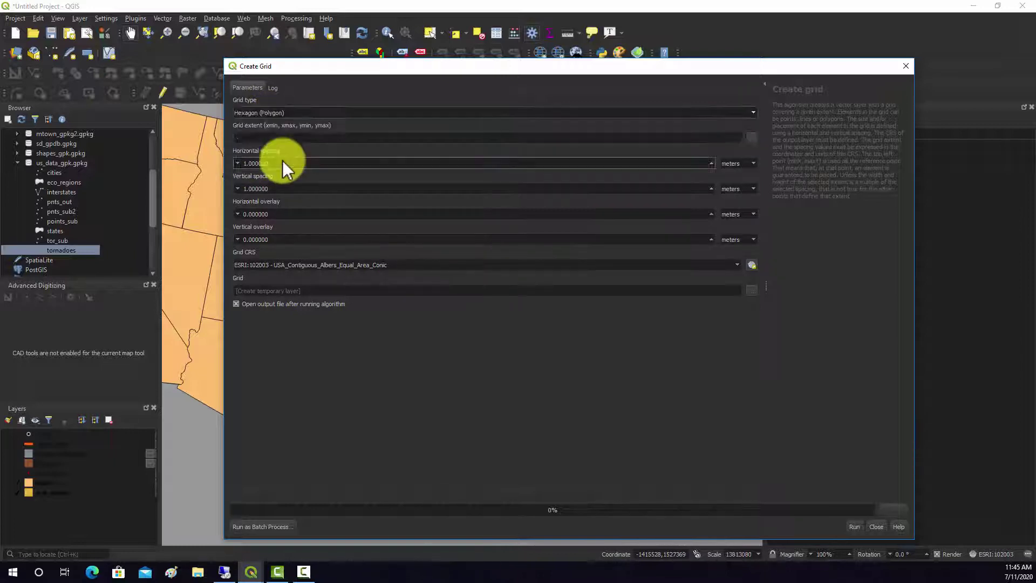
# Set horizontal and vertical spacing to 50, both in kilometers
pyautogui.doubleClick(294, 186)
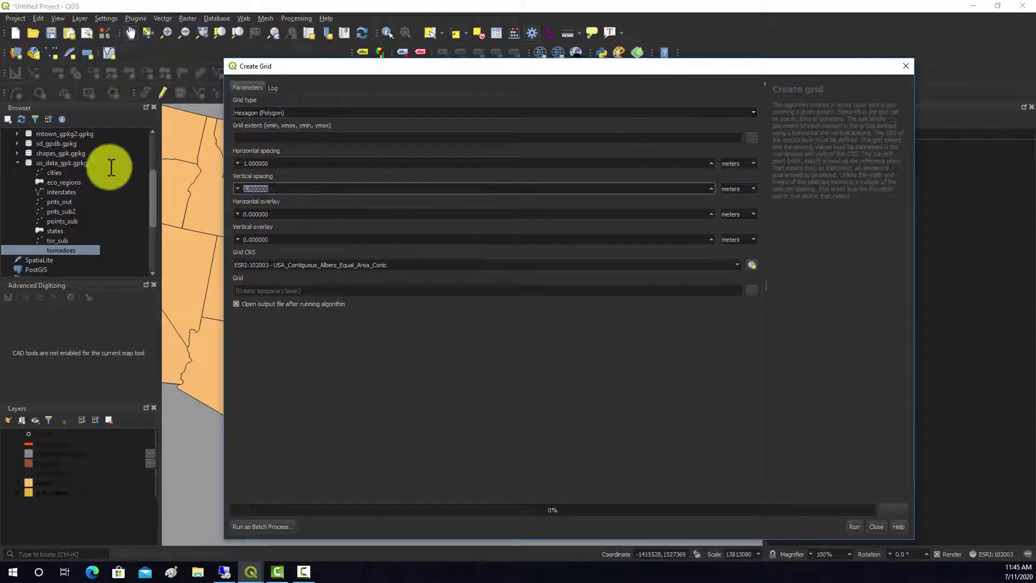
pyautogui.doubleClick(290, 164)
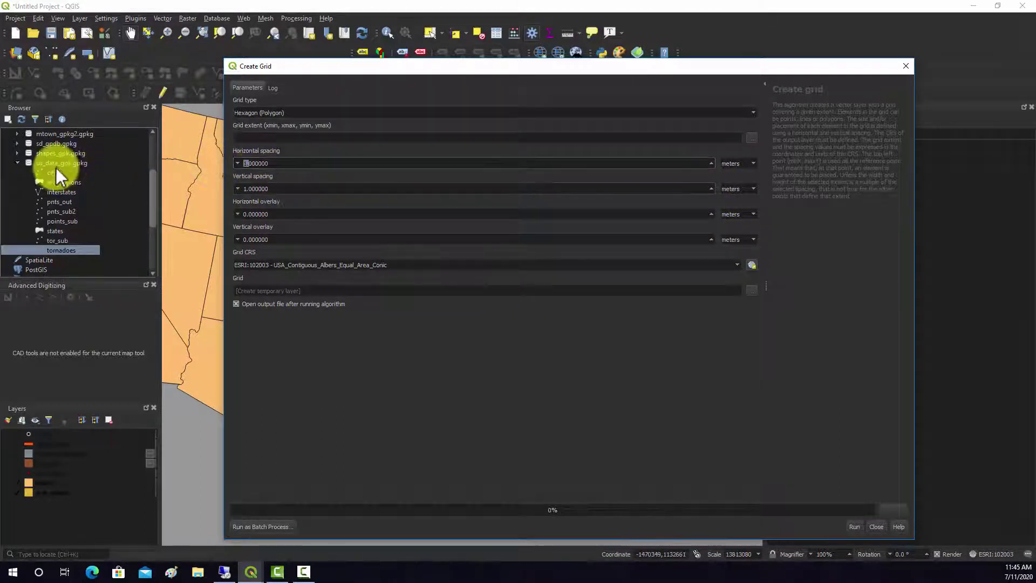
pyautogui.press('BackSpace')
pyautogui.doubleClick(252, 163)
pyautogui.press('BackSpace')
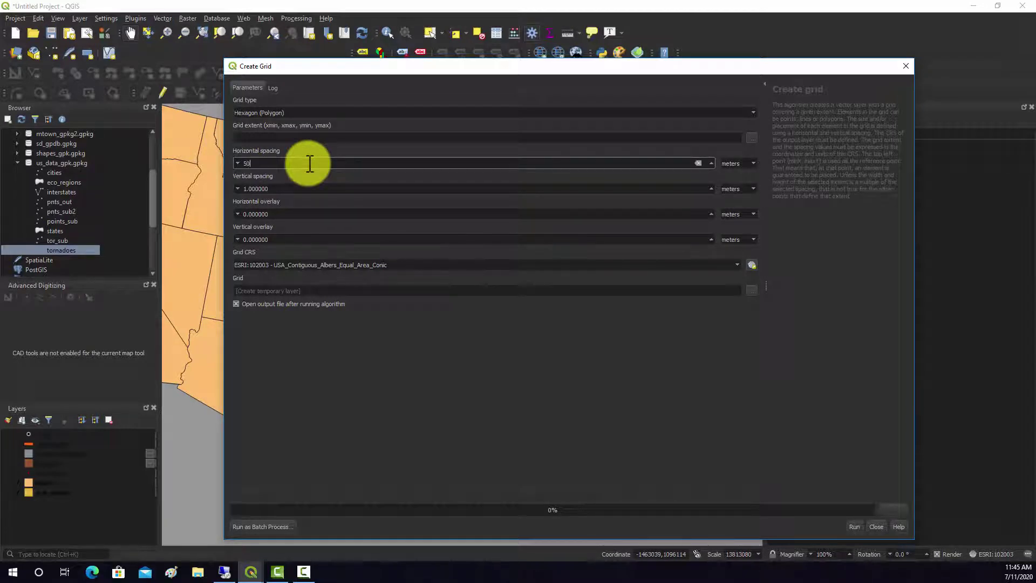
pyautogui.press('Tab')
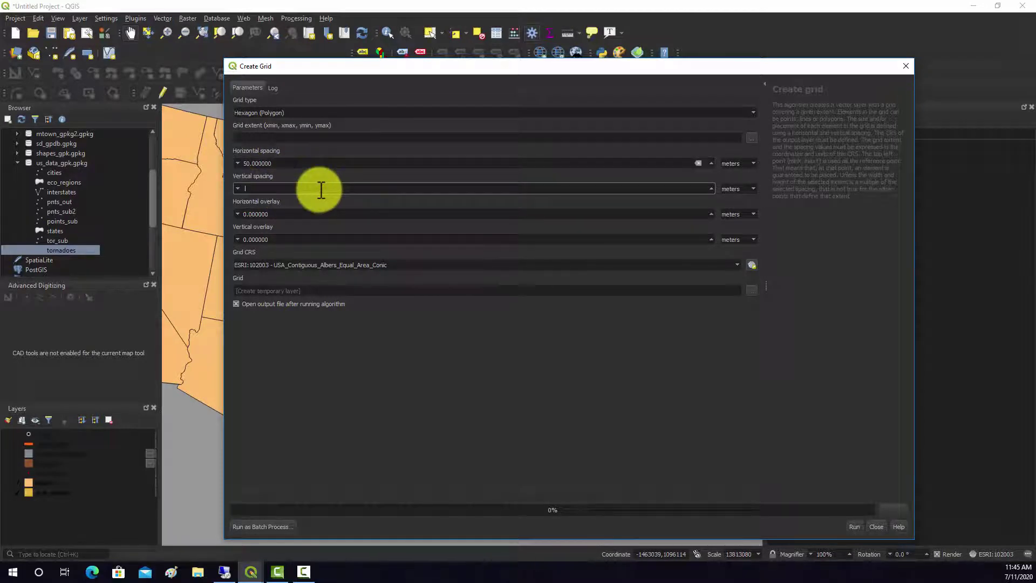
pyautogui.write('50')
pyautogui.click(730, 165)
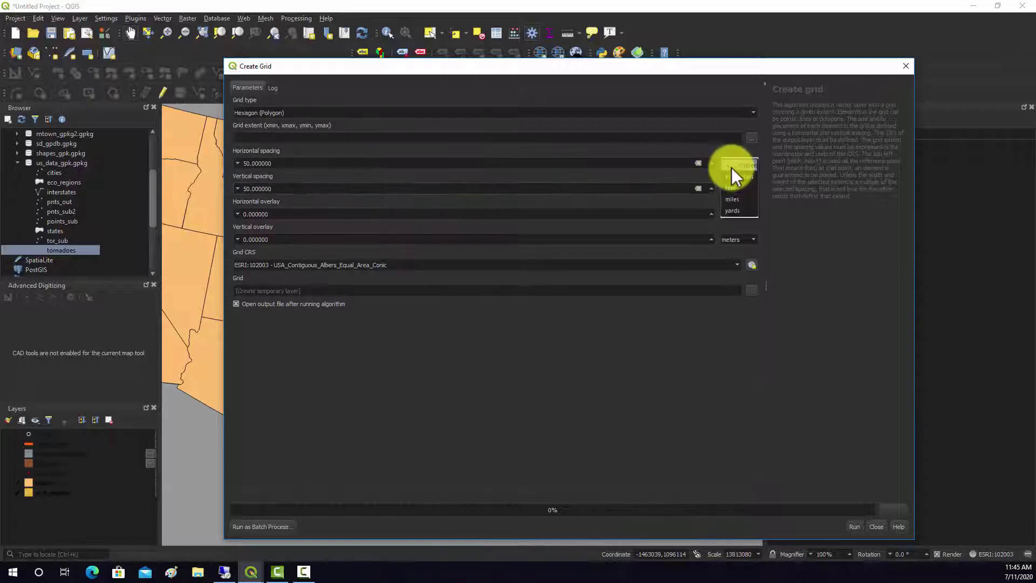
pyautogui.click(735, 176)
pyautogui.click(739, 187)
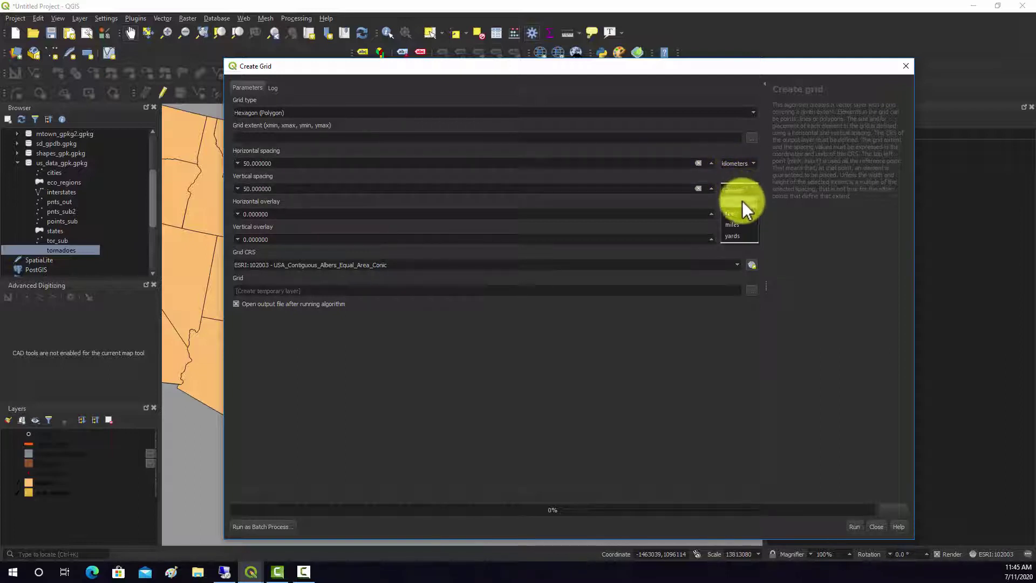
pyautogui.click(742, 200)
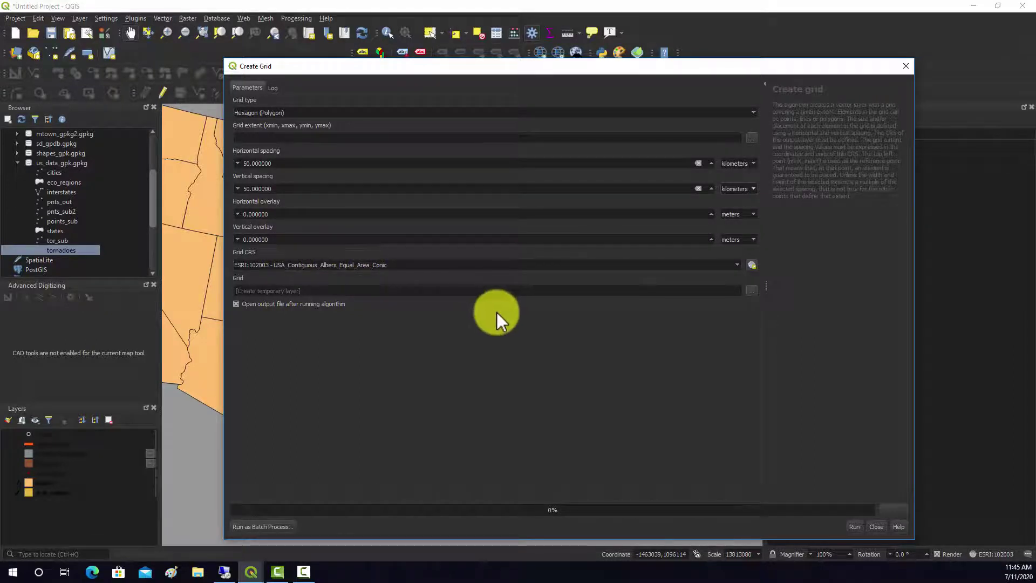
# Take the grid extent from the states layer and run Create Grid to add the Grid layer
pyautogui.click(750, 142)
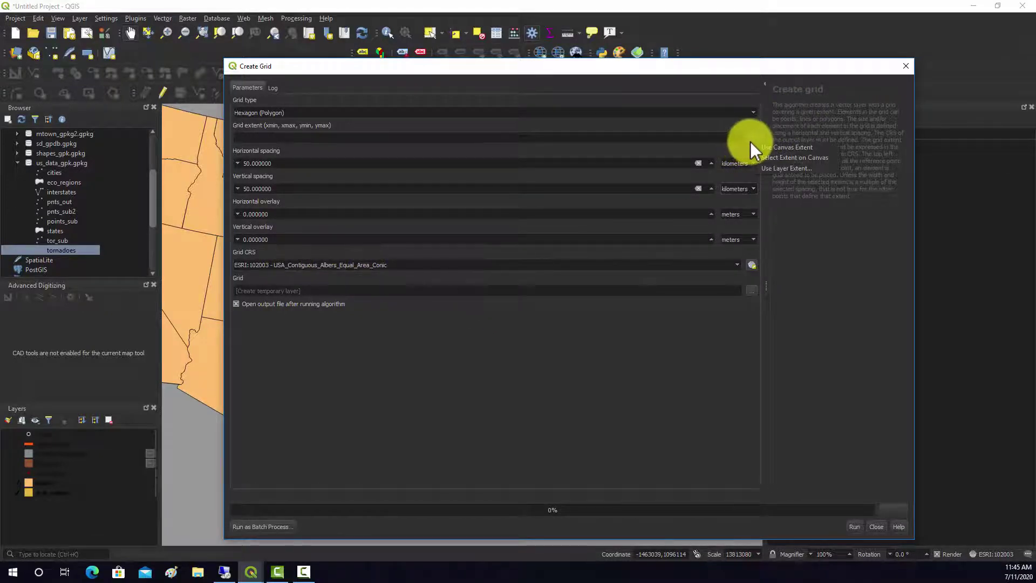
pyautogui.click(777, 168)
pyautogui.click(612, 303)
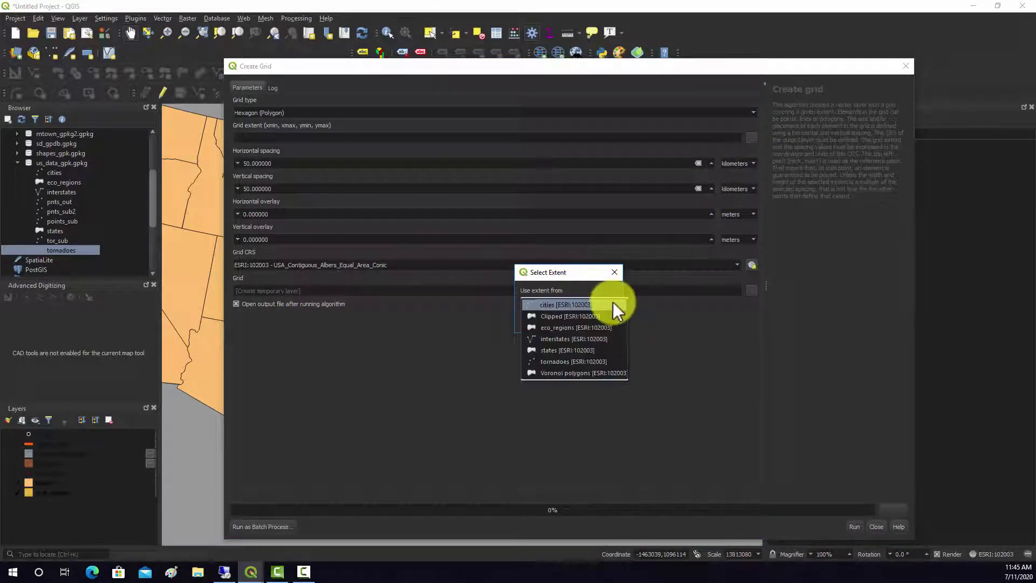
pyautogui.click(551, 349)
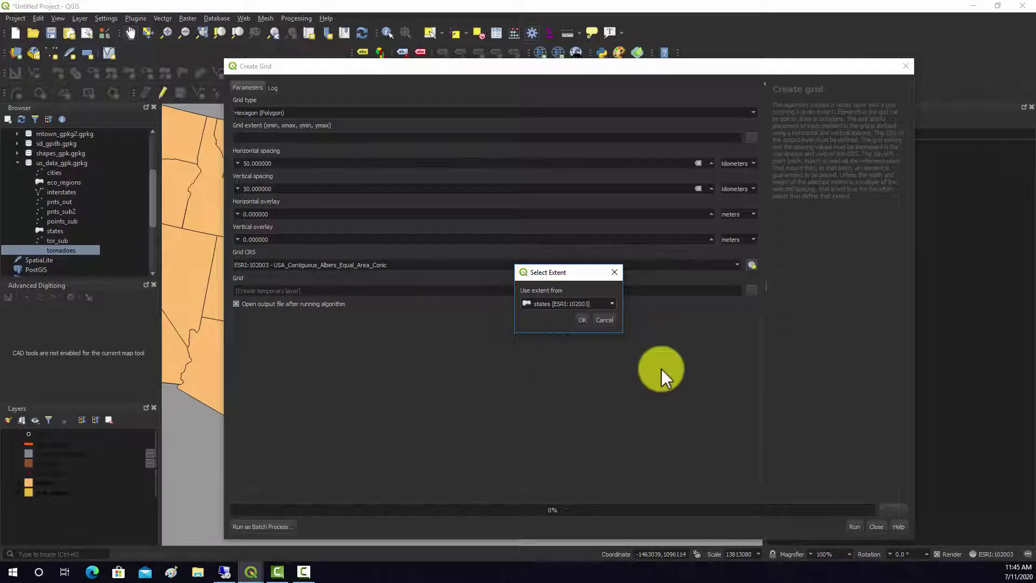
pyautogui.click(594, 328)
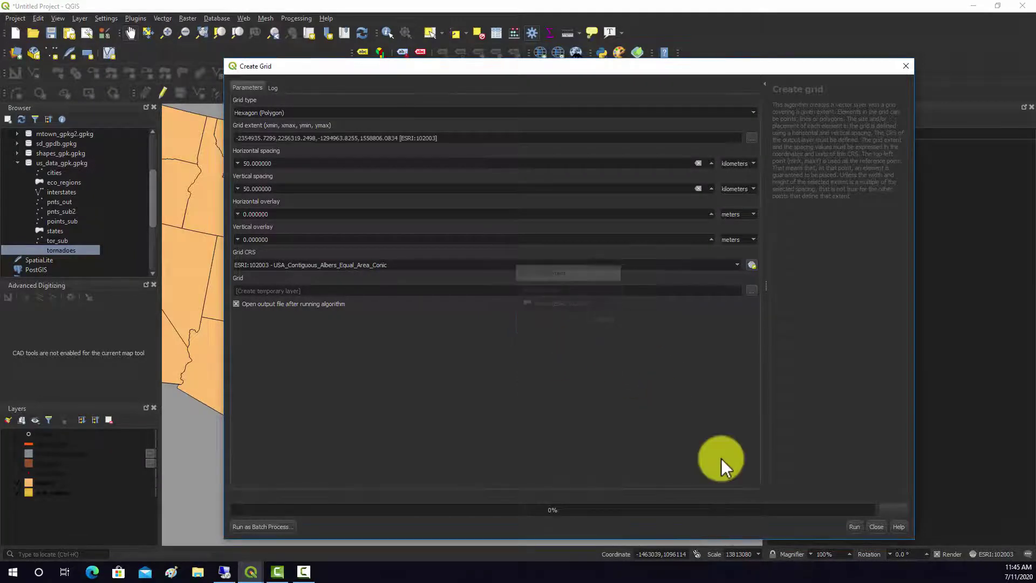
pyautogui.click(854, 526)
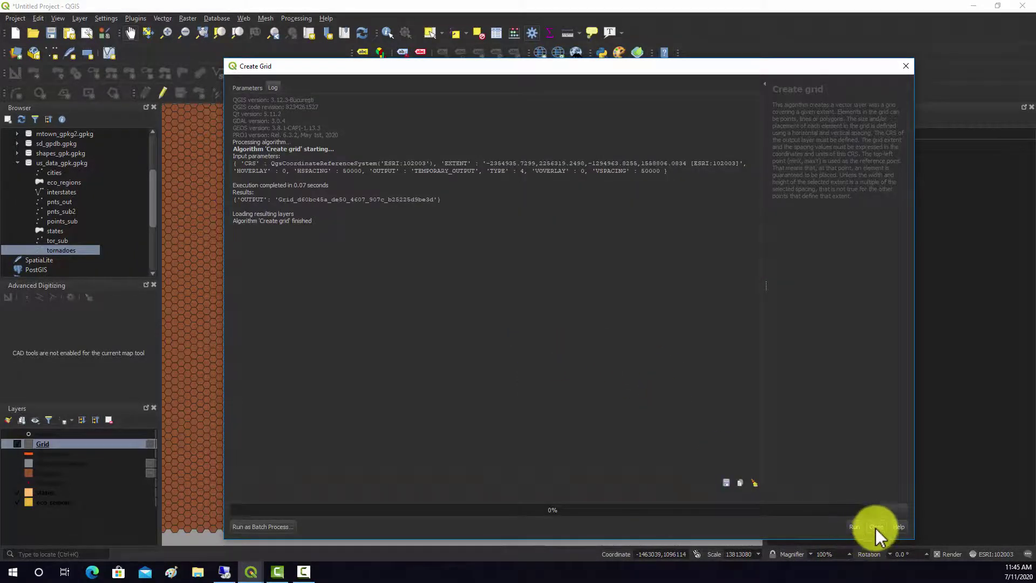
# Close Create Grid and zoom out and back in on the hexagon Grid layer
pyautogui.click(875, 527)
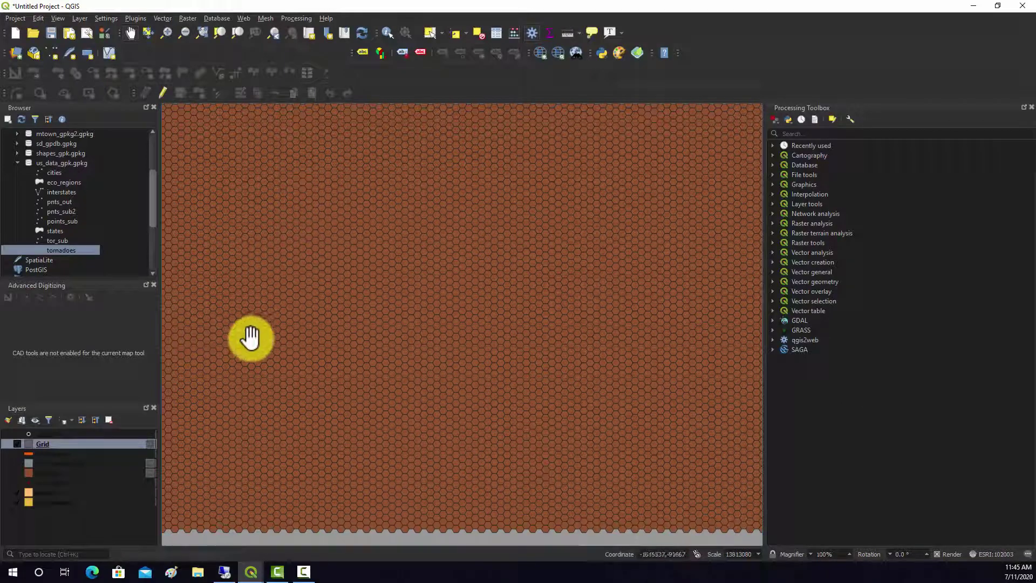
pyautogui.scroll(-1, 340, 307)
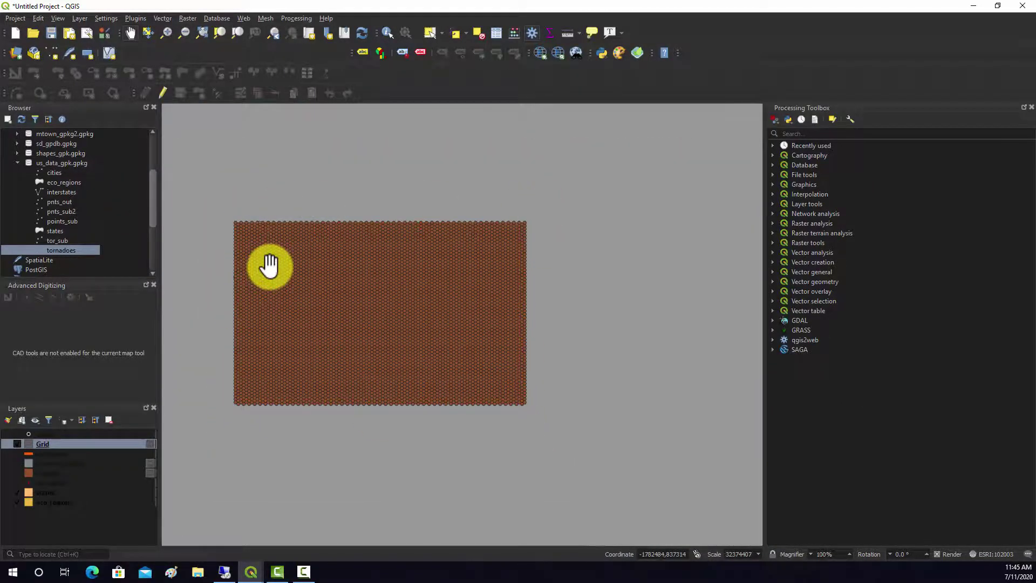
pyautogui.scroll(1, 270, 264)
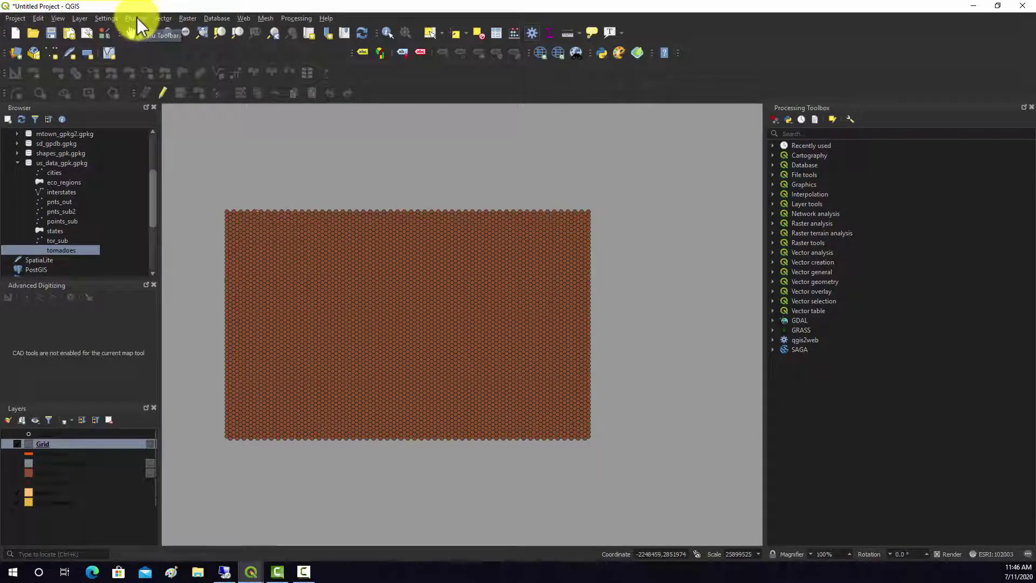
# Run the Clip tool with Grid as the input layer and states as the overlay layer
pyautogui.click(164, 19)
pyautogui.moveTo(173, 30)
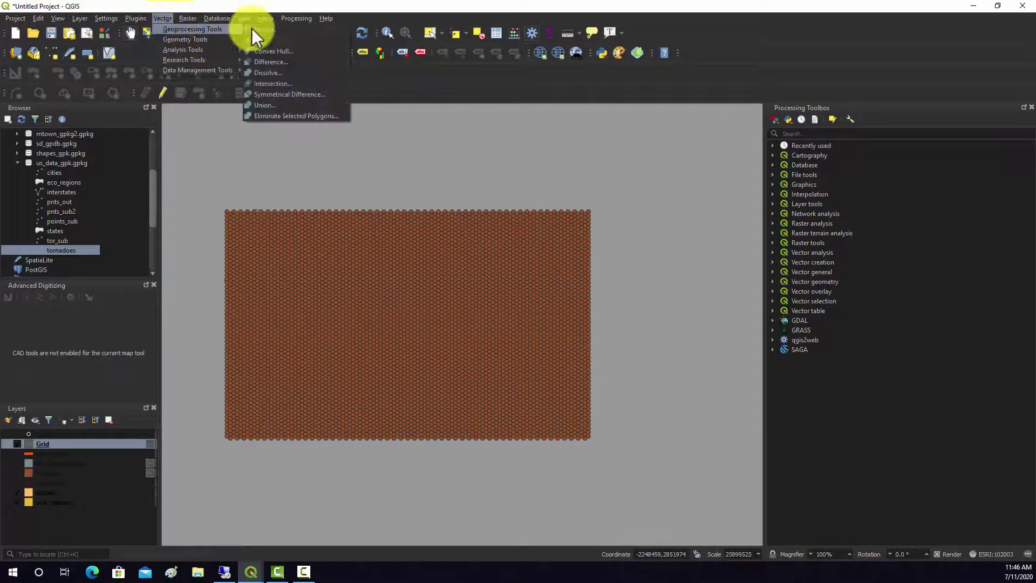
pyautogui.click(261, 39)
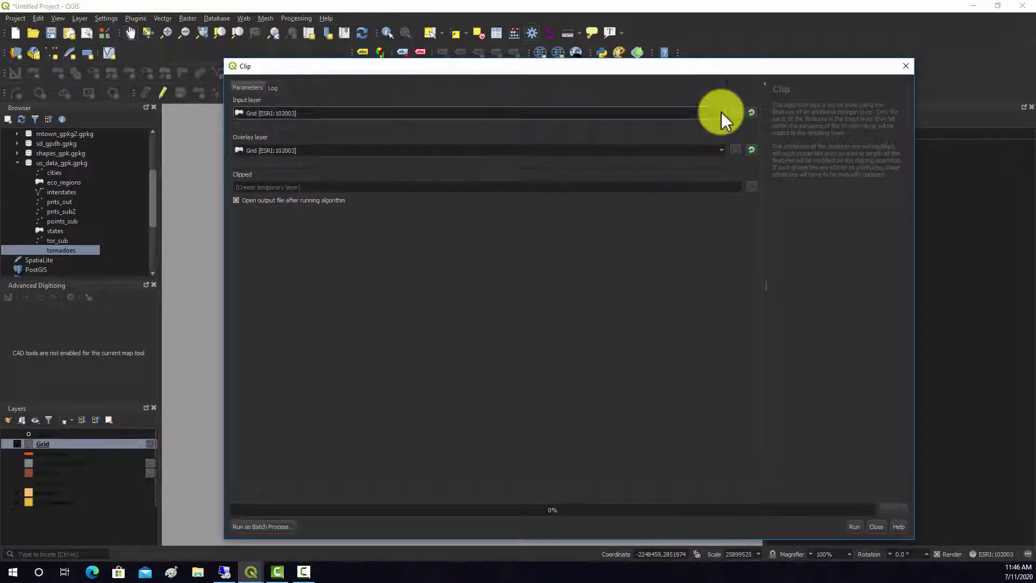
pyautogui.click(712, 112)
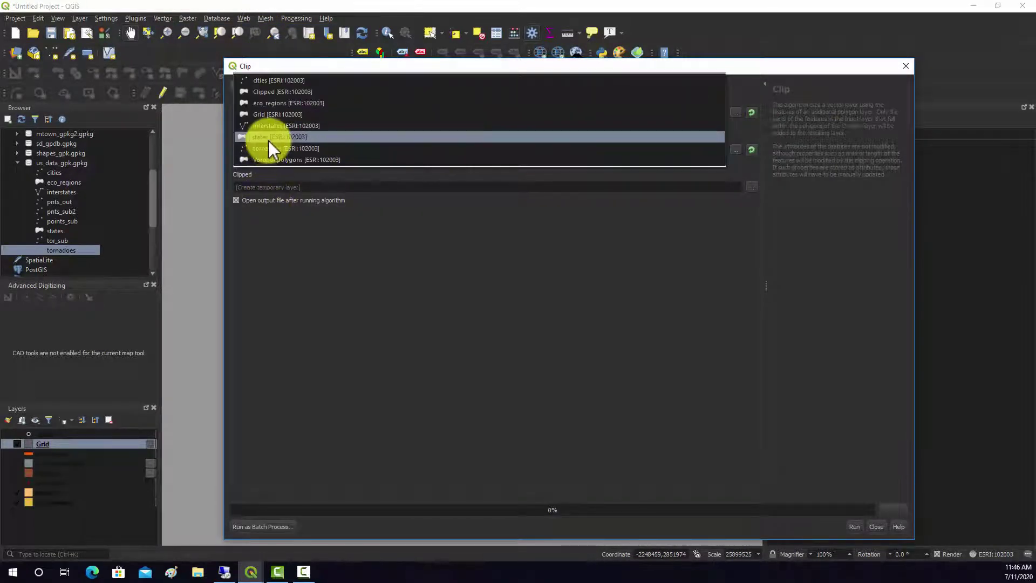
pyautogui.click(285, 113)
pyautogui.click(300, 149)
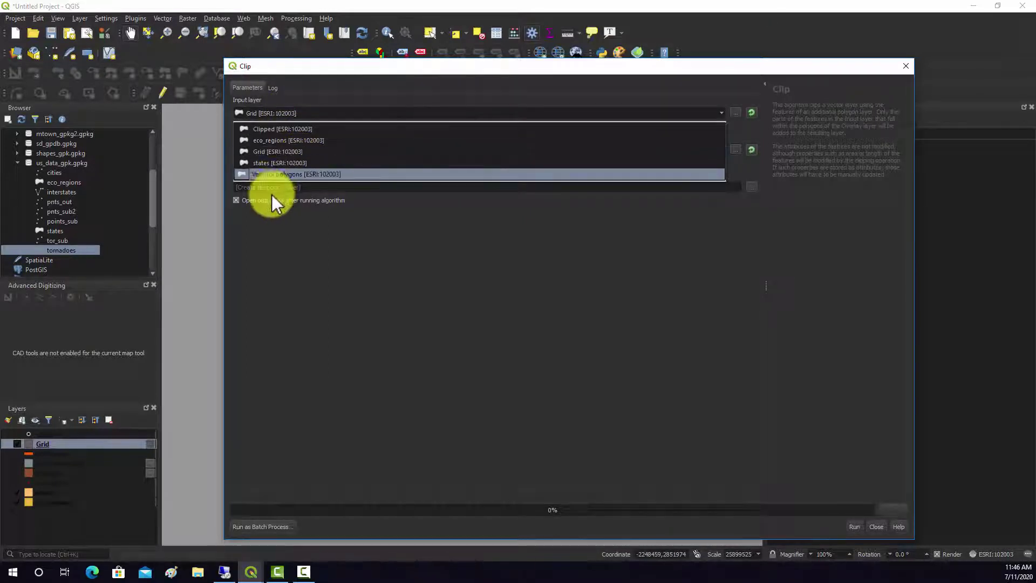
pyautogui.click(267, 163)
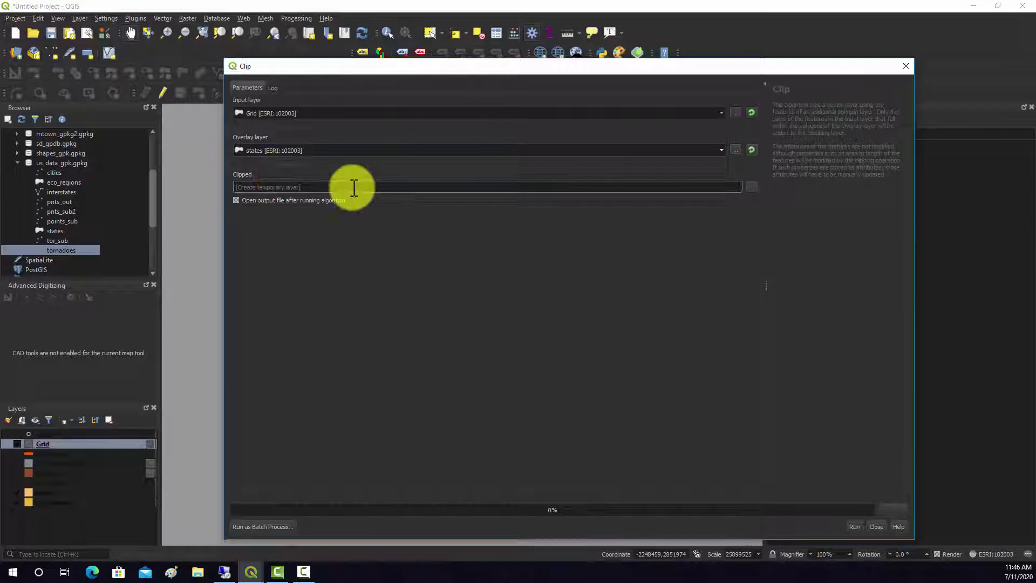
pyautogui.click(854, 526)
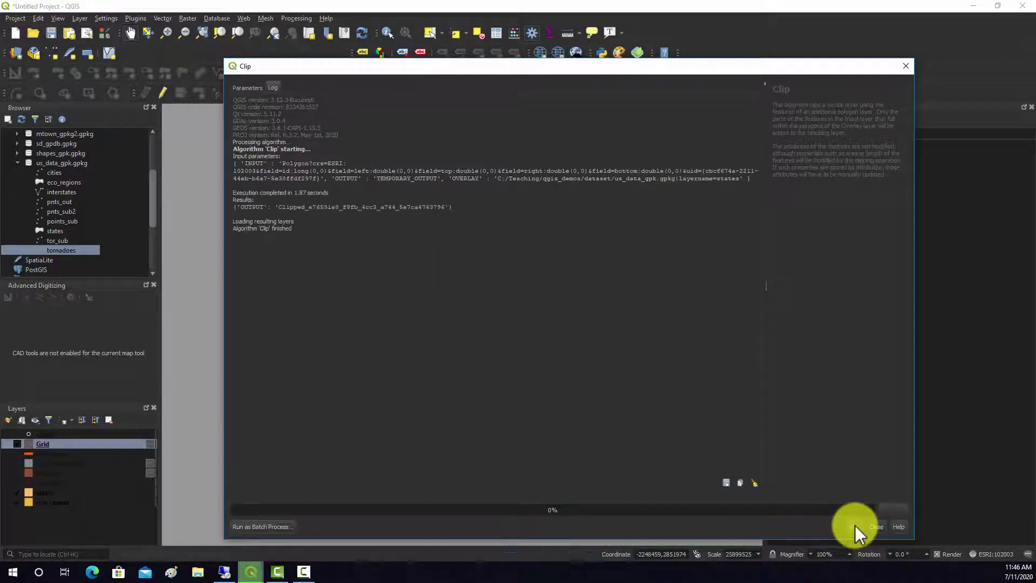
# Close Clip, hide the Grid layer, and zoom and pan so the whole US shows
pyautogui.click(873, 525)
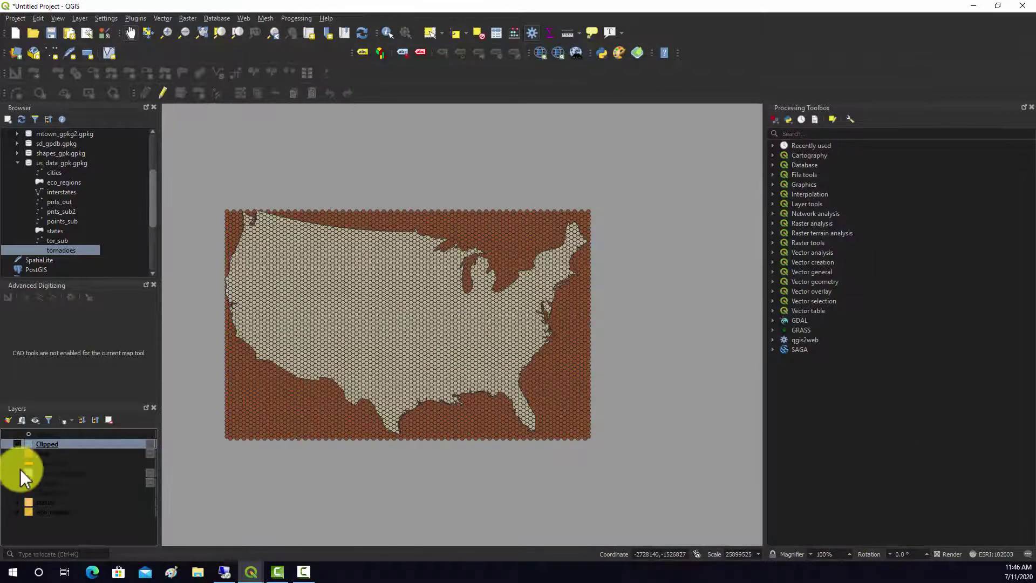
pyautogui.click(18, 454)
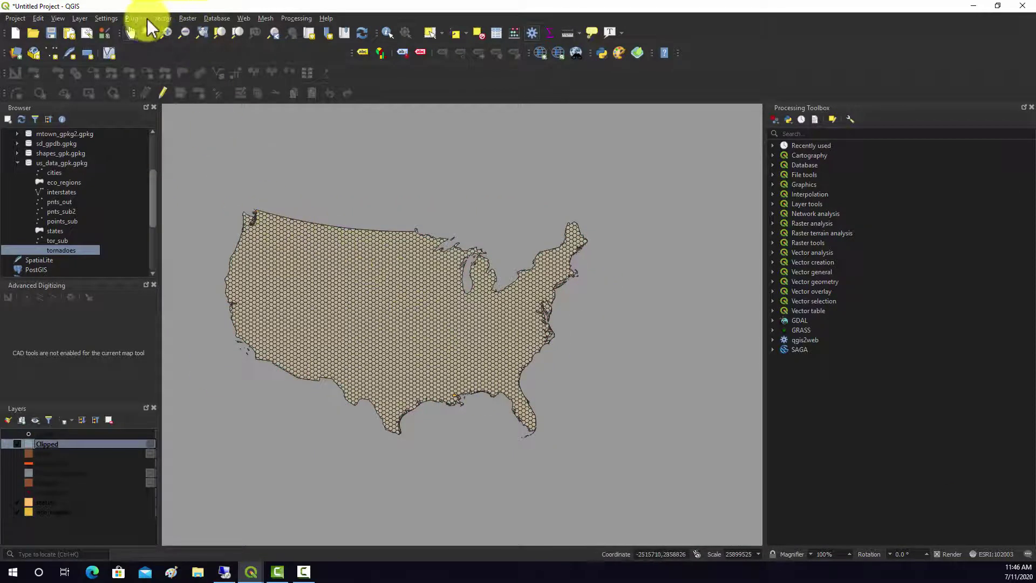
pyautogui.scroll(1, 466, 334)
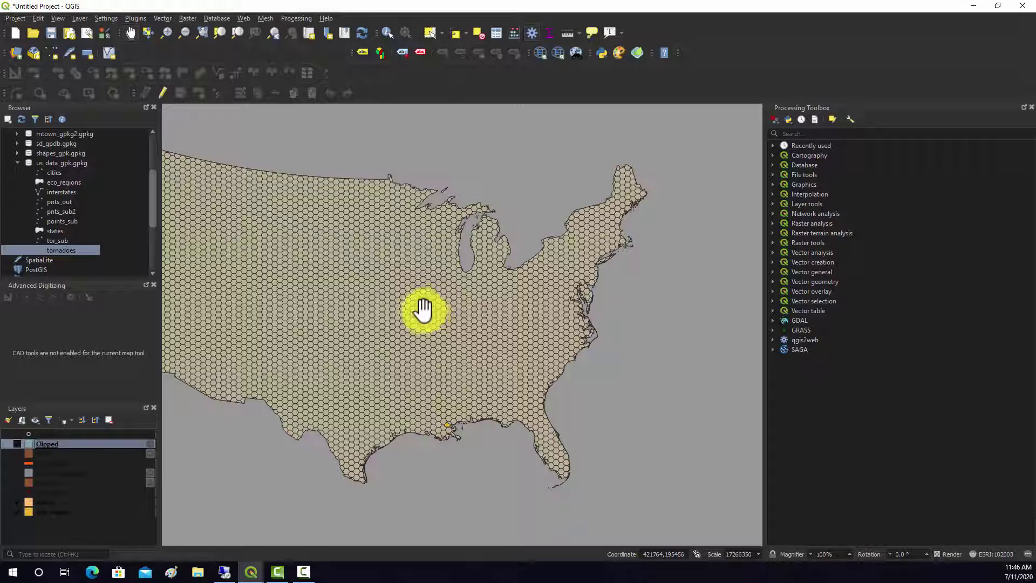
pyautogui.moveTo(378, 305); pyautogui.dragTo(462, 309)
# Show the Vector menu's Research Tools submenu
pyautogui.click(162, 18)
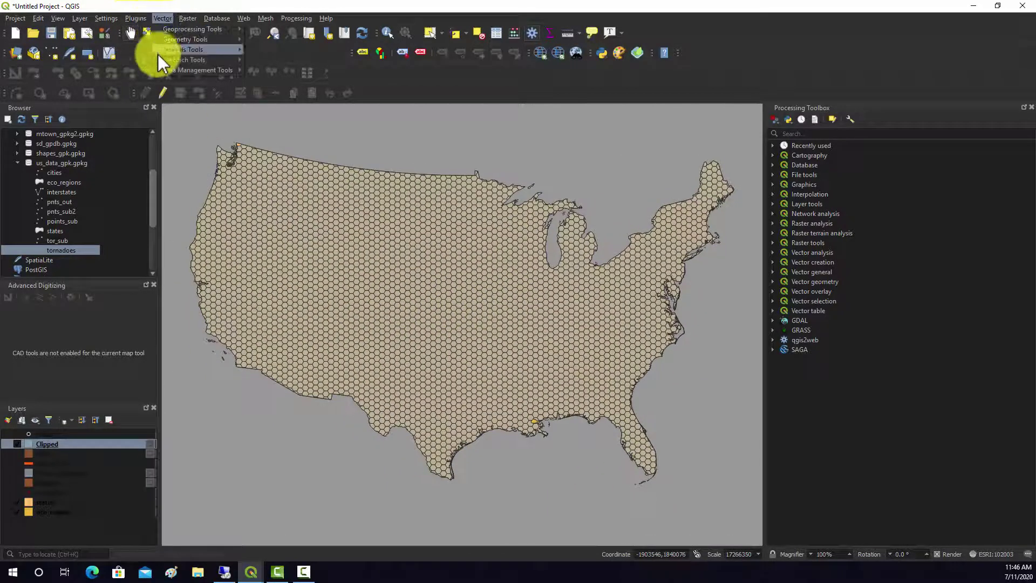
pyautogui.moveTo(172, 71)
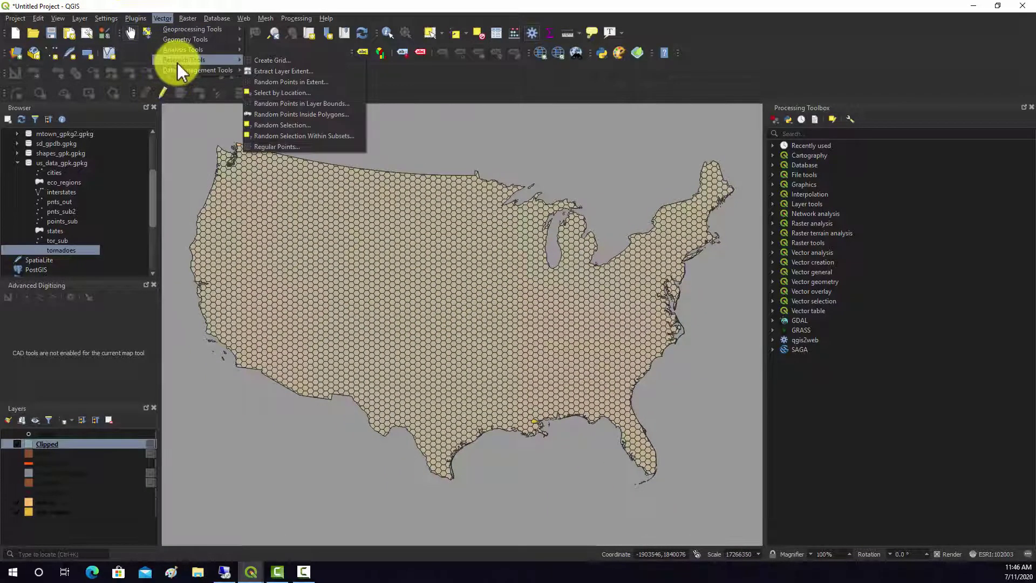